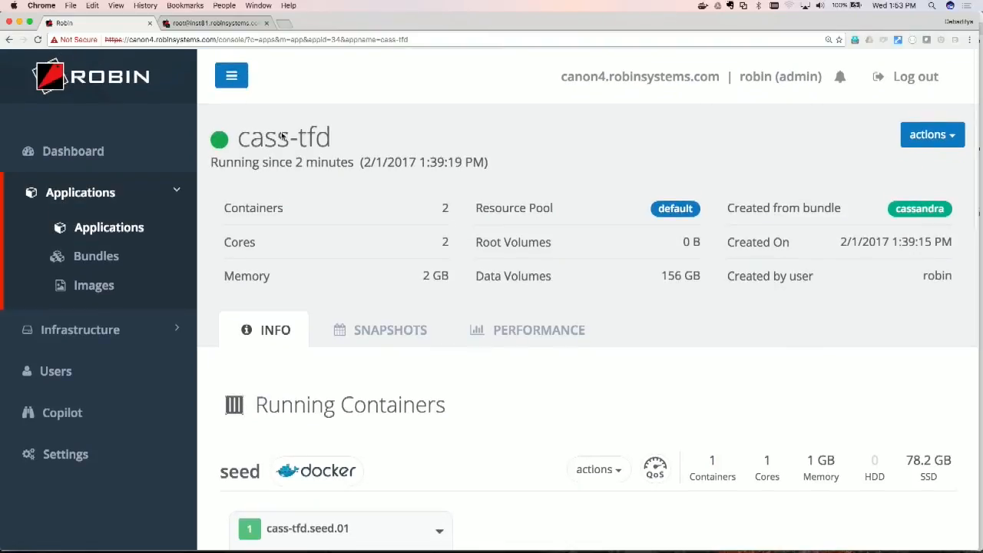
# Step: Reduce the page zoom to 125% and open the orcl1 application's details from the Applications list
pyautogui.press('super+minus')
pyautogui.press('super+minus')
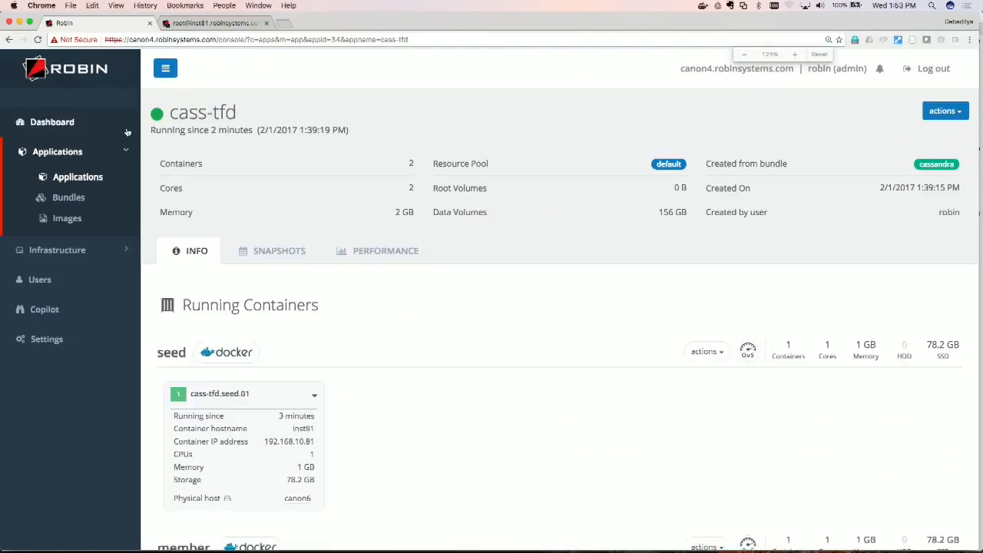
pyautogui.click(77, 179)
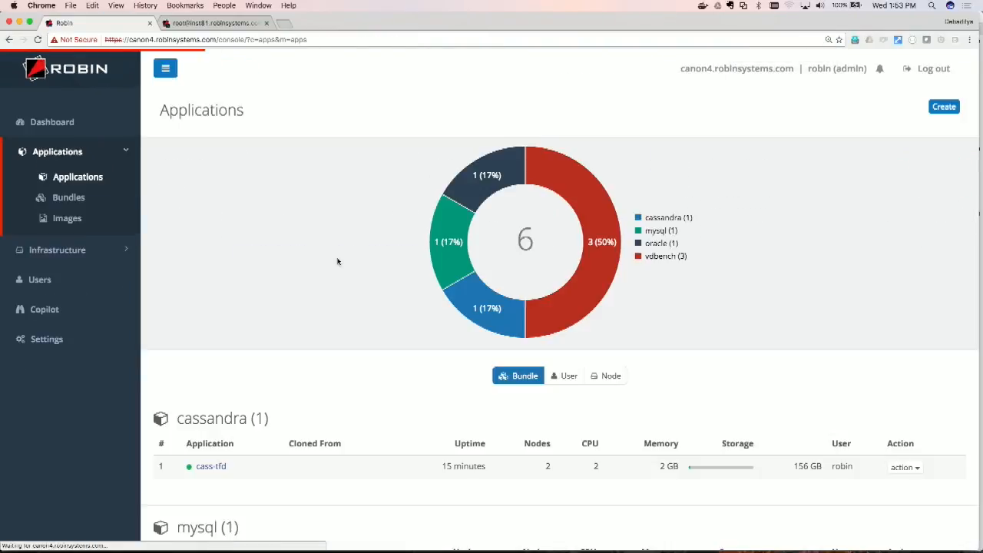
pyautogui.scroll(-5, 303, 361)
pyautogui.click(207, 354)
pyautogui.scroll(-3, 315, 322)
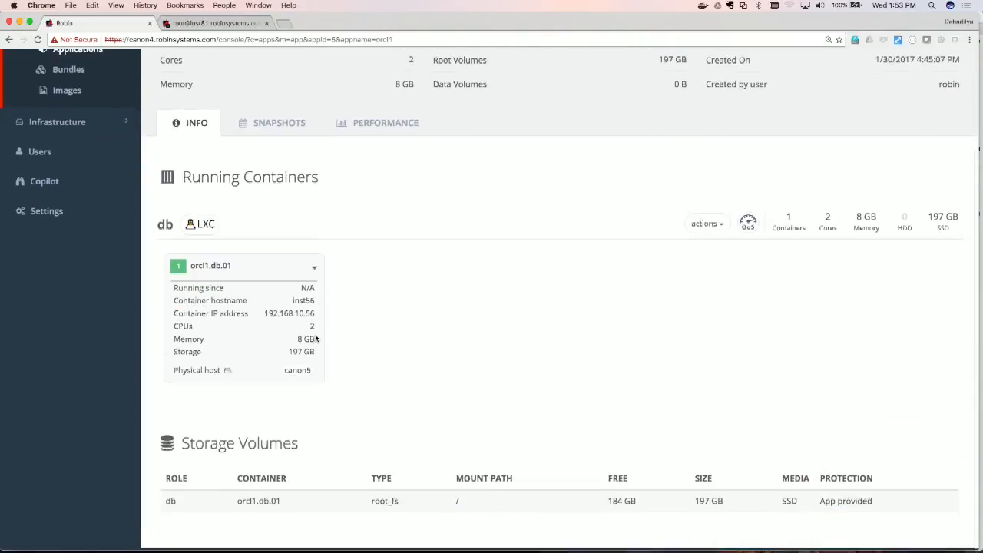
# Step: Open a console on the orcl1.db.01 container and switch to the oracle user with "su - oracle"
pyautogui.click(314, 273)
pyautogui.click(331, 289)
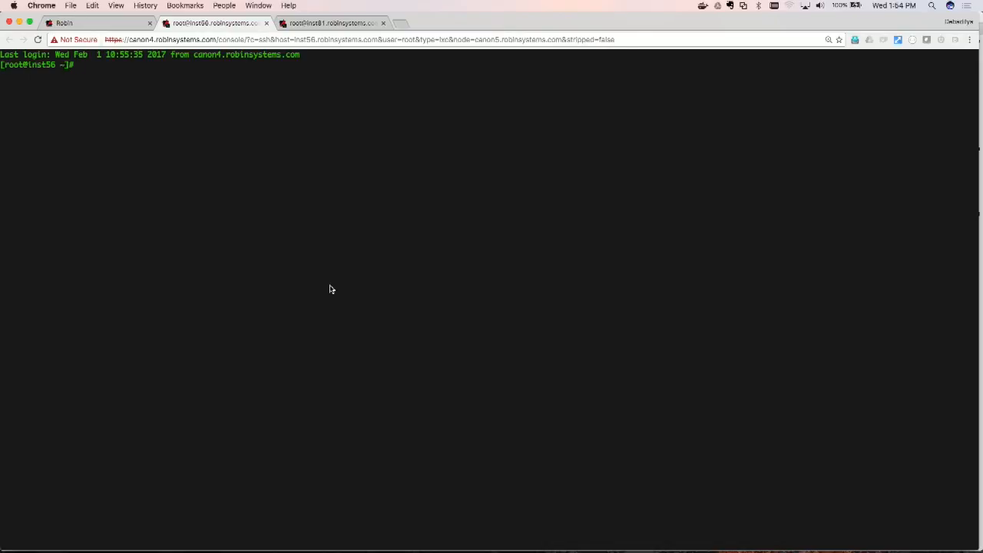
pyautogui.write('su - oracle')
pyautogui.press('Return')
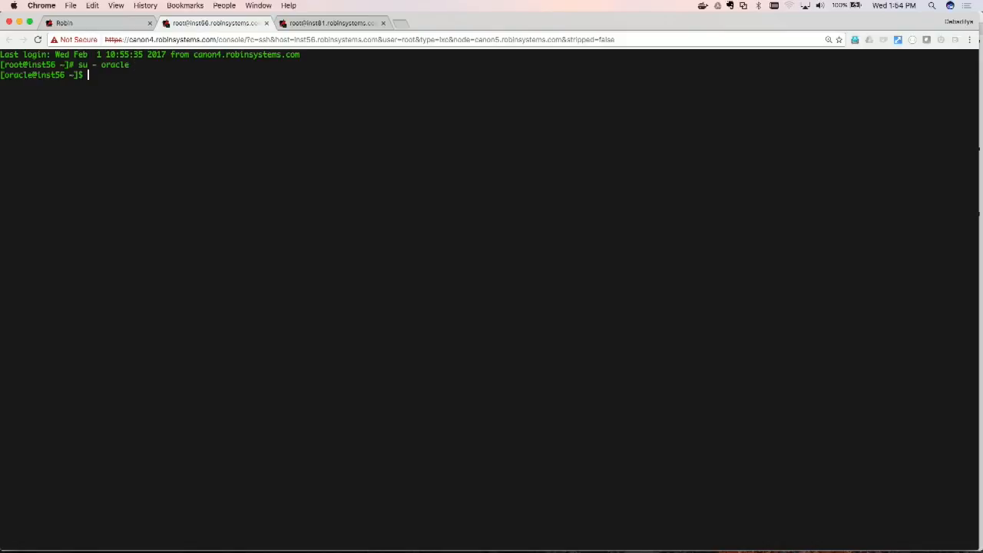
# Step: Load the Oracle environment settings by sourcing oracle.env
pyautogui.write('source oracle.env')
pyautogui.press('Return')
pyautogui.press('Return')
pyautogui.press('Return')
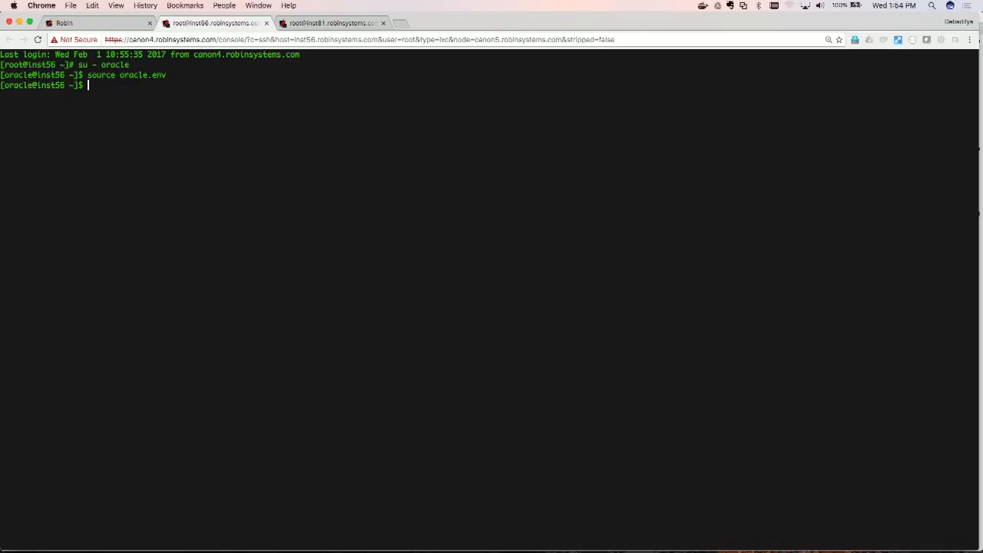
# Step: Start SQL*Plus with "/ as sysdba" and list the pluggable databases with "show pdbs"
pyautogui.write('sqlplus ')
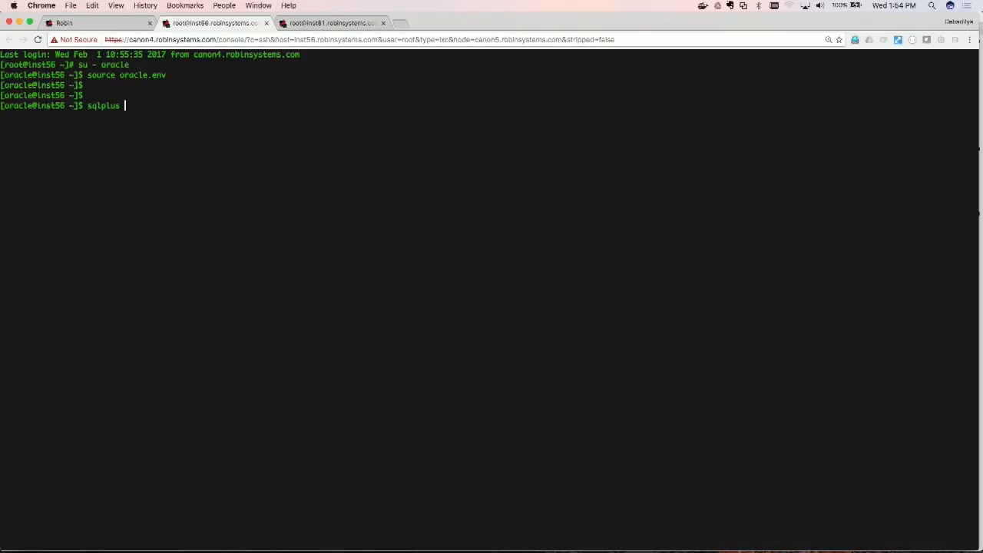
pyautogui.write('/ as sysdba')
pyautogui.press('Return')
pyautogui.write('show pdbs')
pyautogui.press('Return')
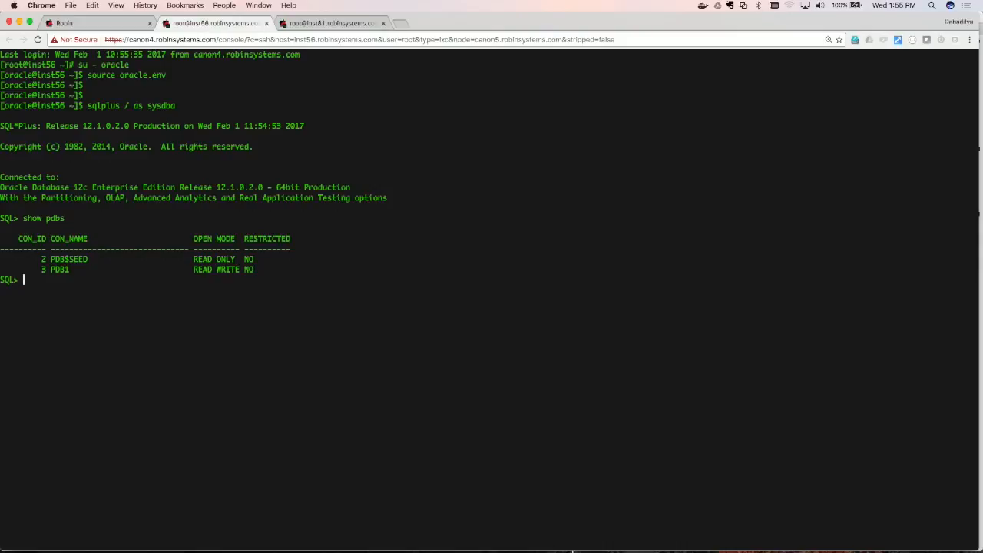
# Step: Switch to the local Terminal session in the swingbench/bin folder and launch Swingbench with ./swingbench
pyautogui.moveTo(547, 547)
pyautogui.click(513, 541)
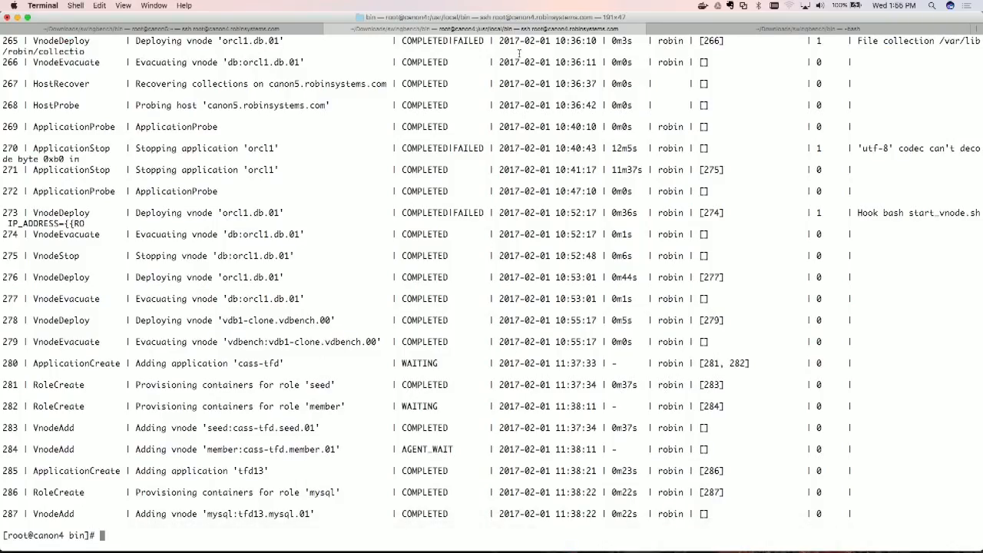
pyautogui.click(822, 29)
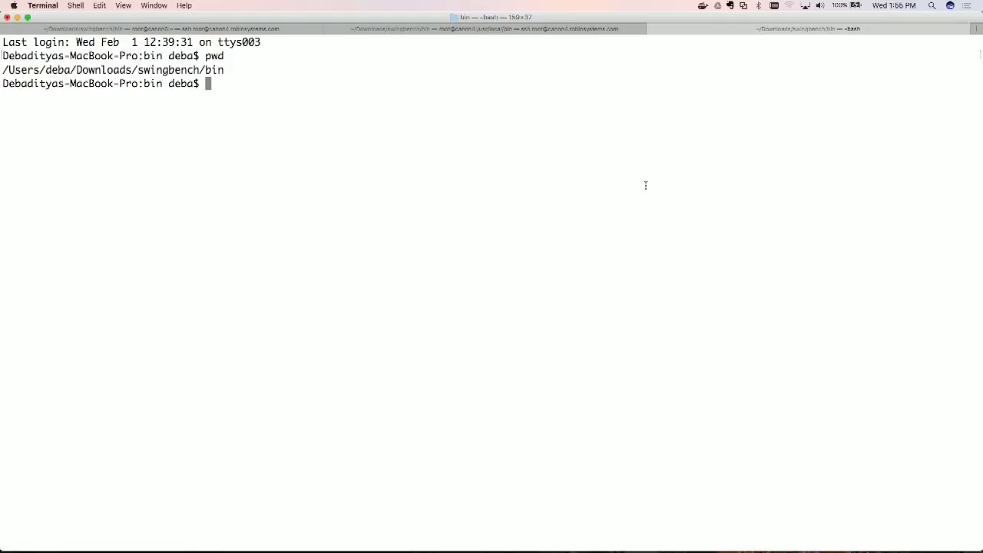
pyautogui.write('swingbench')
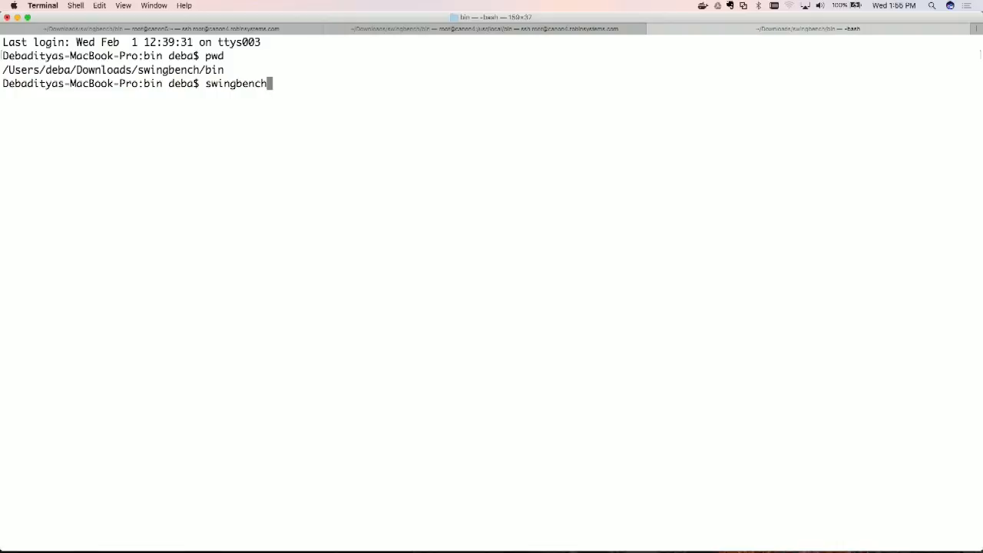
pyautogui.press('Return')
pyautogui.write('./swingbench')
pyautogui.press('Return')
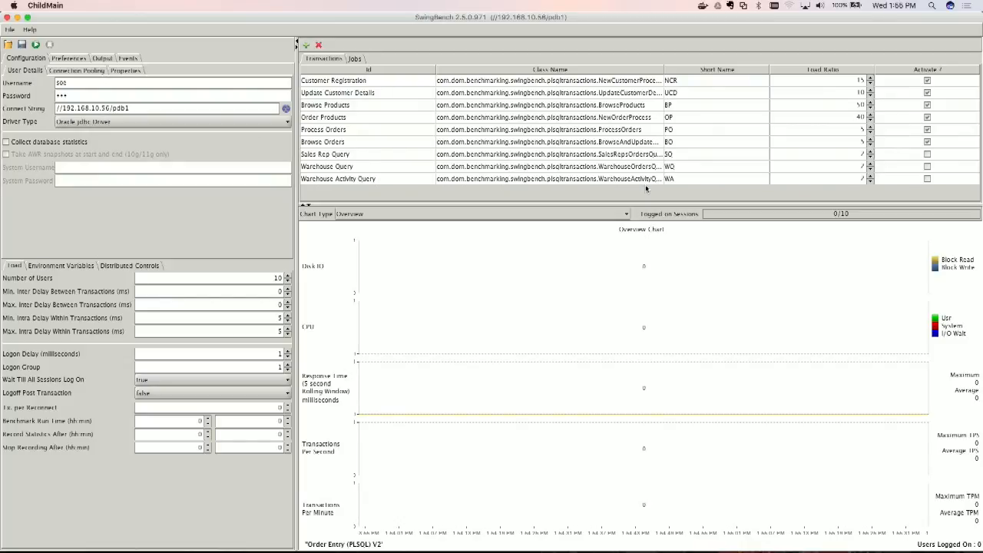
# Step: Check the orcl1.db.01 container's IP address in the Robin console against SwingBench's connect string, and test the database connection
pyautogui.moveTo(512, 18); pyautogui.dragTo(521, 53)
pyautogui.moveTo(639, 545)
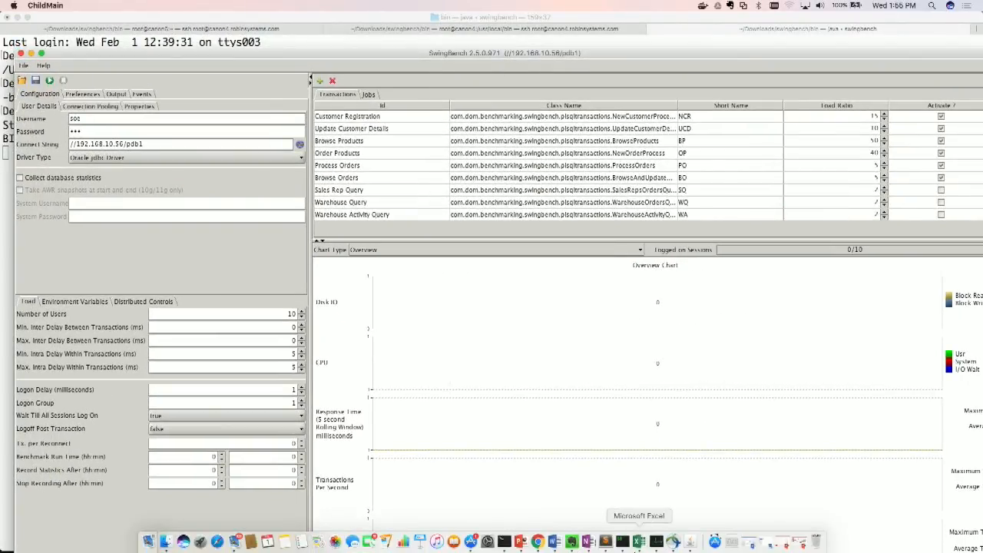
pyautogui.click(538, 541)
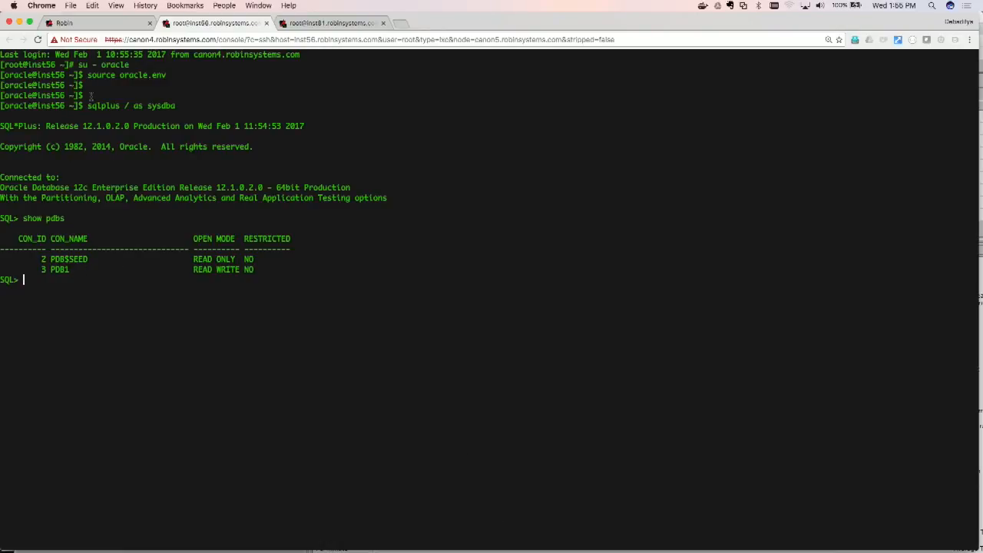
pyautogui.click(100, 23)
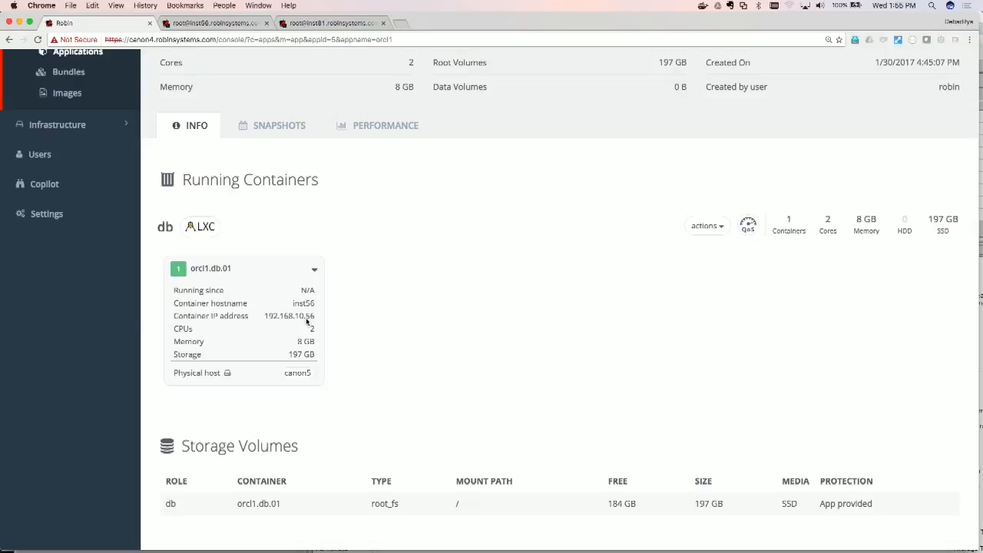
pyautogui.press('super+Tab')
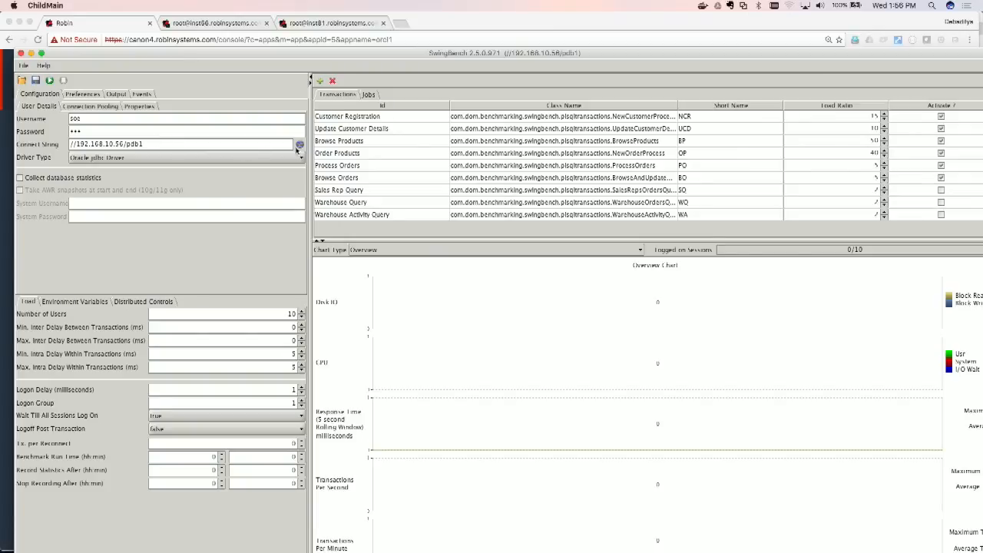
pyautogui.click(300, 145)
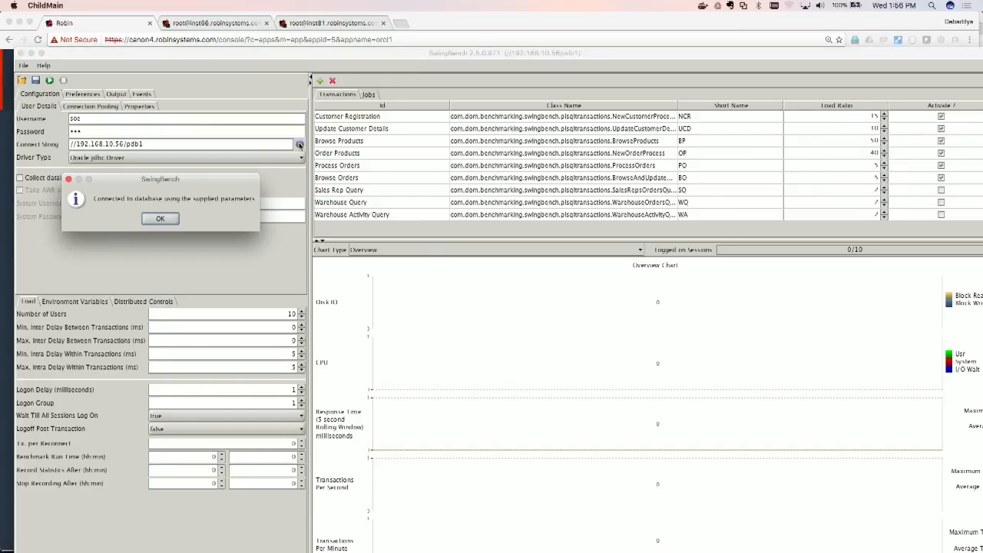
pyautogui.click(160, 219)
# Step: Set the number of users to 5 and start the benchmark run
pyautogui.doubleClick(292, 313)
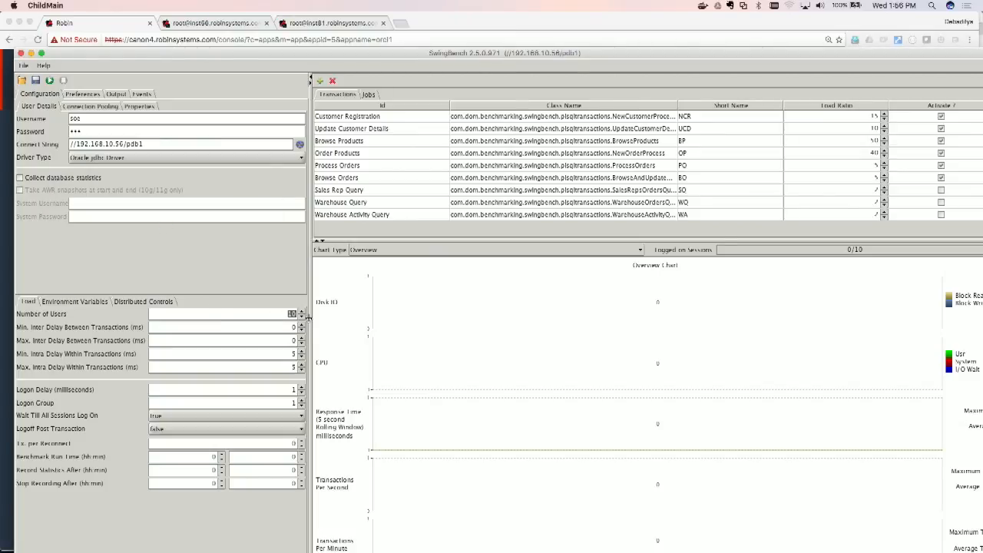
pyautogui.write('5')
pyautogui.click(49, 81)
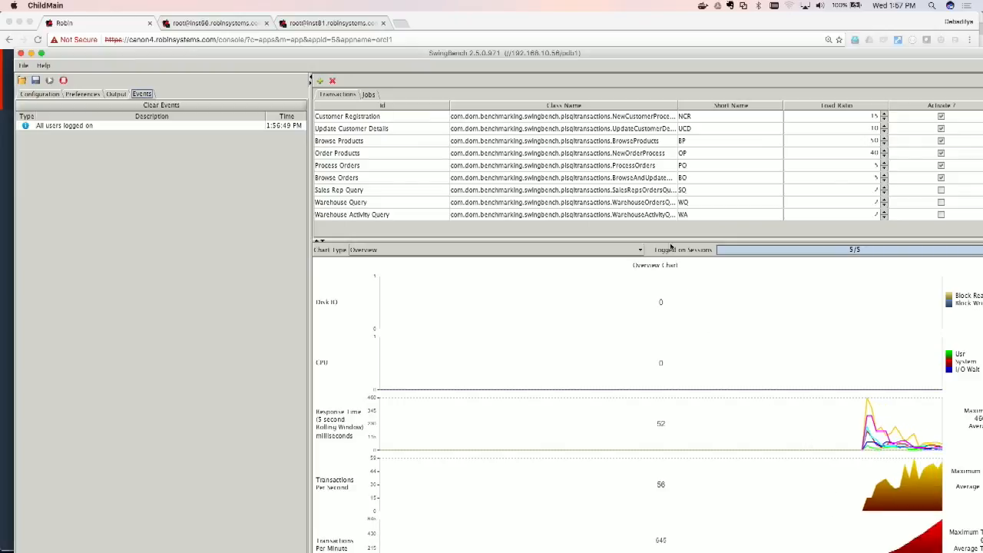
# Step: Enlarge SwingBench's chart area, narrow its window to expose the Robin console, and collapse the configuration and events pane
pyautogui.moveTo(668, 240); pyautogui.dragTo(643, 151)
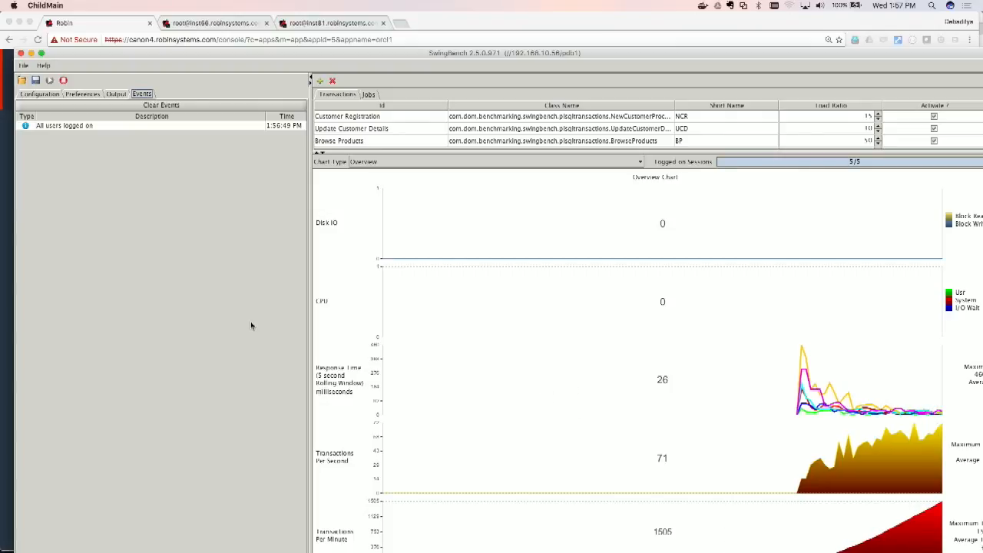
pyautogui.moveTo(13, 292); pyautogui.dragTo(467, 323)
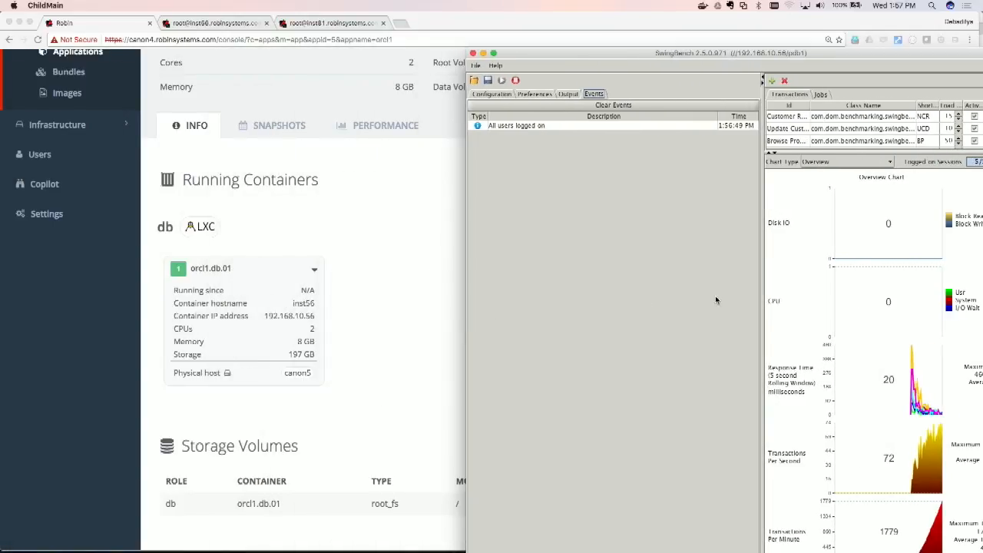
pyautogui.click(762, 78)
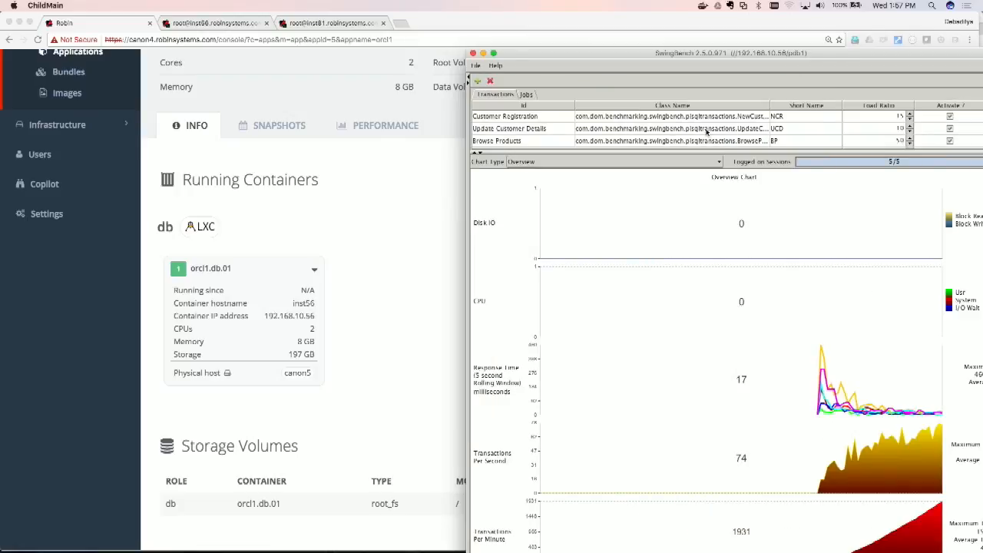
# Step: Narrow the Robin browser window, minimize Terminal, and place the SwingBench window alongside so its charts are fully shown
pyautogui.click(548, 33)
pyautogui.moveTo(979, 189); pyautogui.dragTo(555, 197)
pyautogui.click(664, 40)
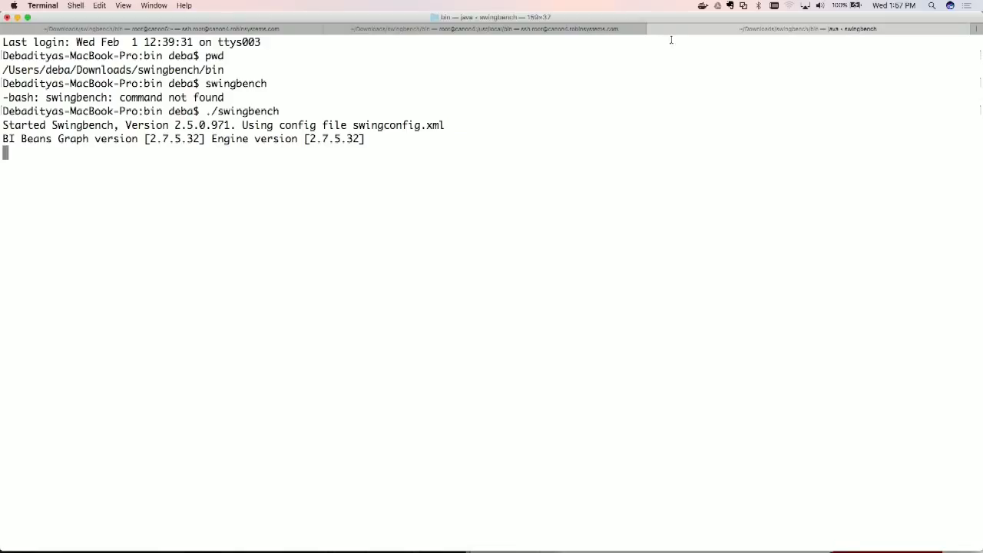
pyautogui.click(19, 18)
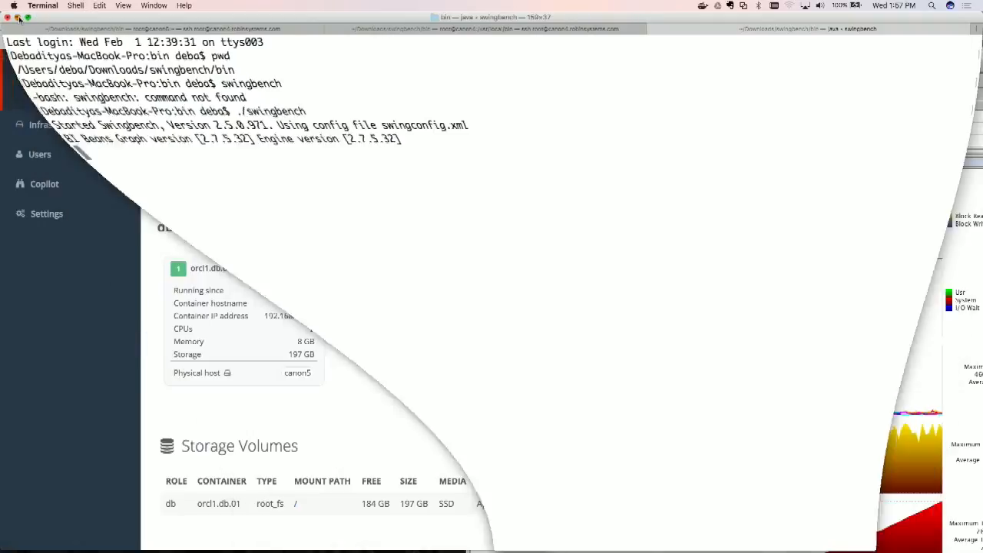
pyautogui.moveTo(646, 55); pyautogui.dragTo(685, 19)
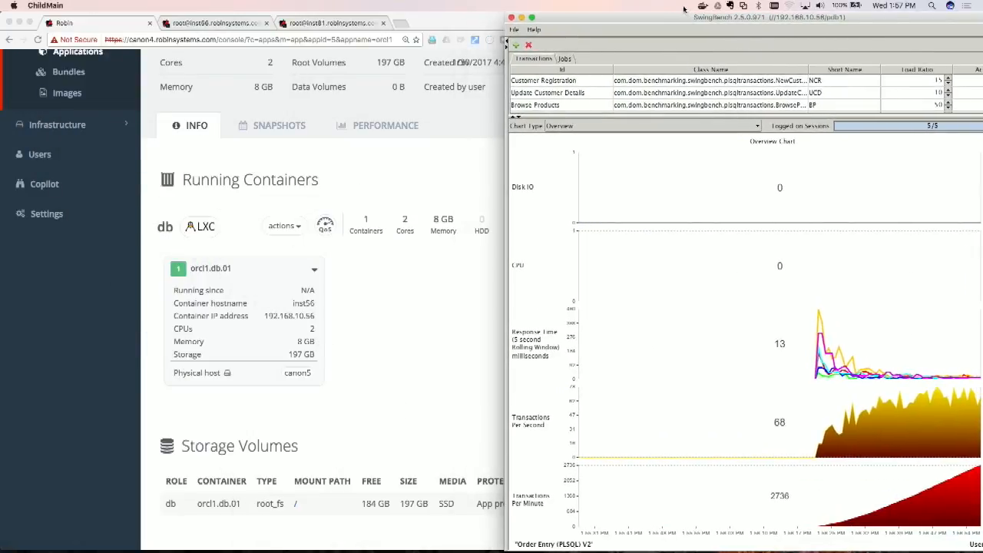
# Step: Create a one-time immediate snapshot of the orcl1 application named tfd in the Robin console
pyautogui.click(414, 303)
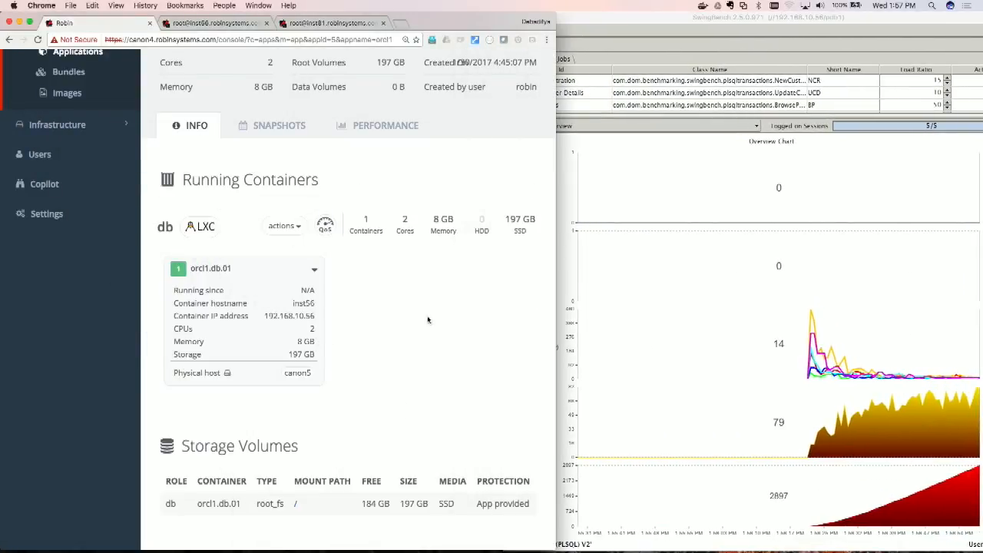
pyautogui.click(288, 127)
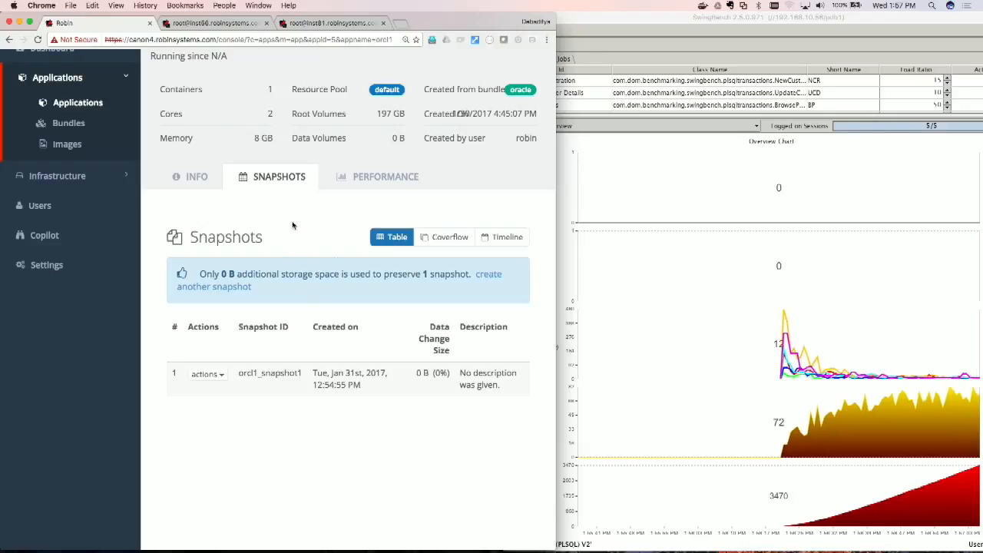
pyautogui.click(495, 276)
pyautogui.click(339, 199)
pyautogui.write('tfd')
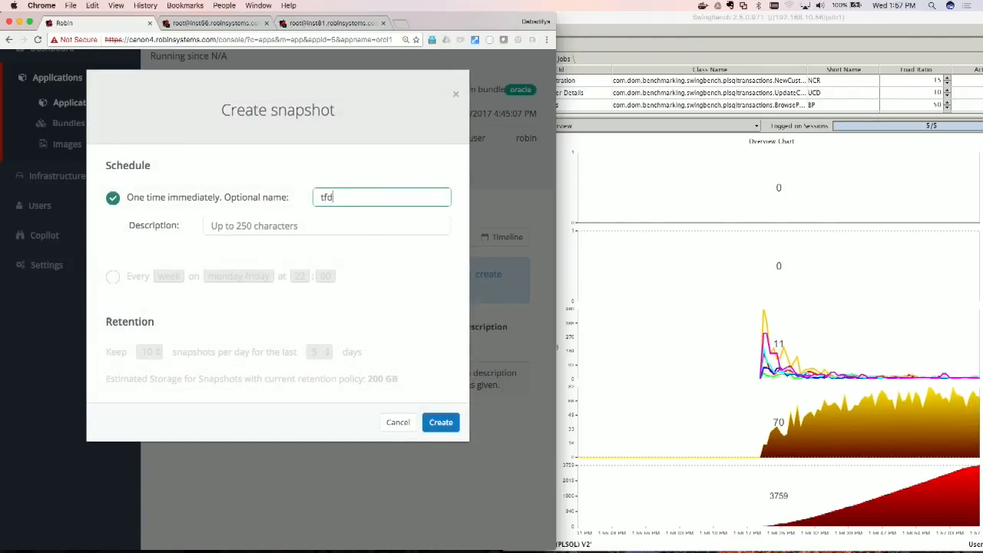
pyautogui.click(441, 424)
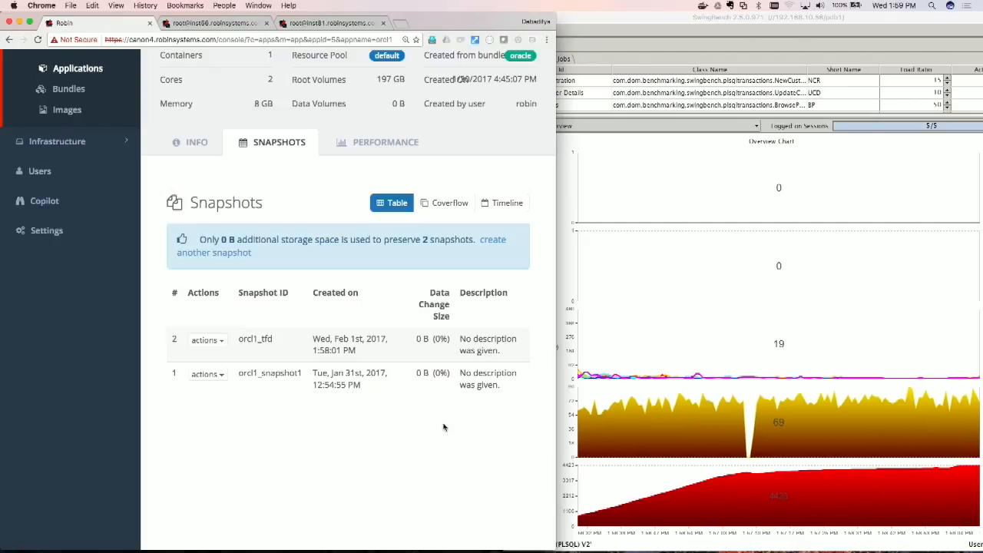
# Step: Try to thin clone the orcl1_tfd snapshot as tfd13 with the Fenced clone mode turned off
pyautogui.click(217, 343)
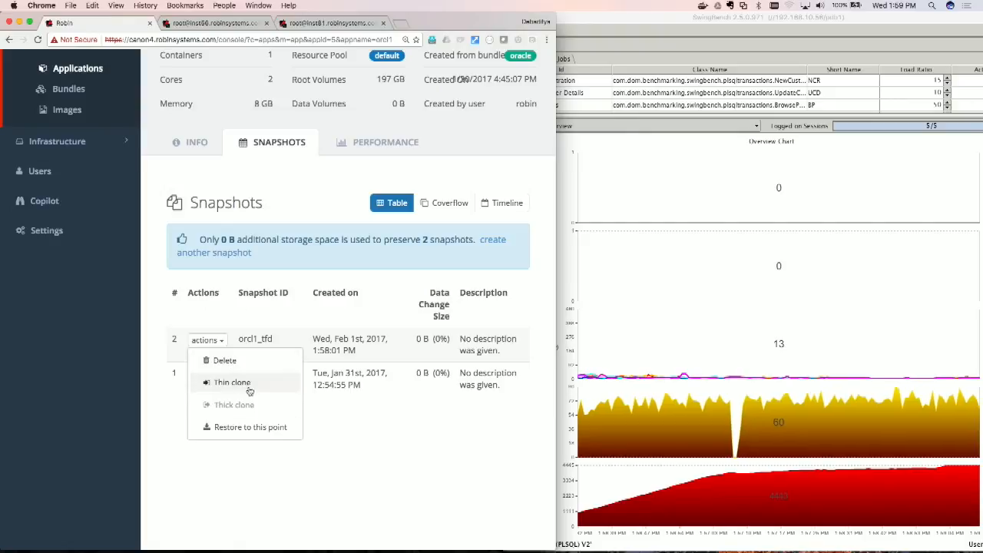
pyautogui.click(231, 382)
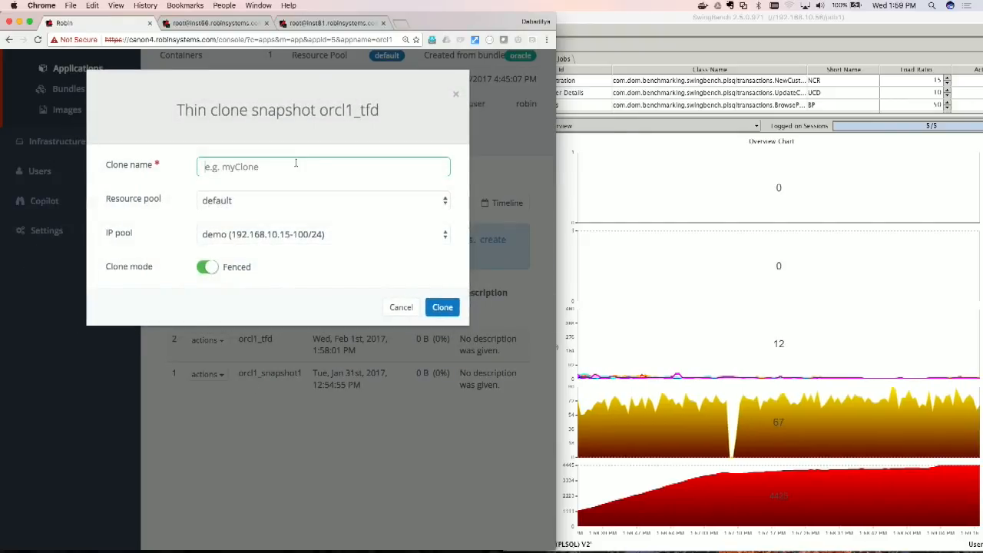
pyautogui.write('tfd13')
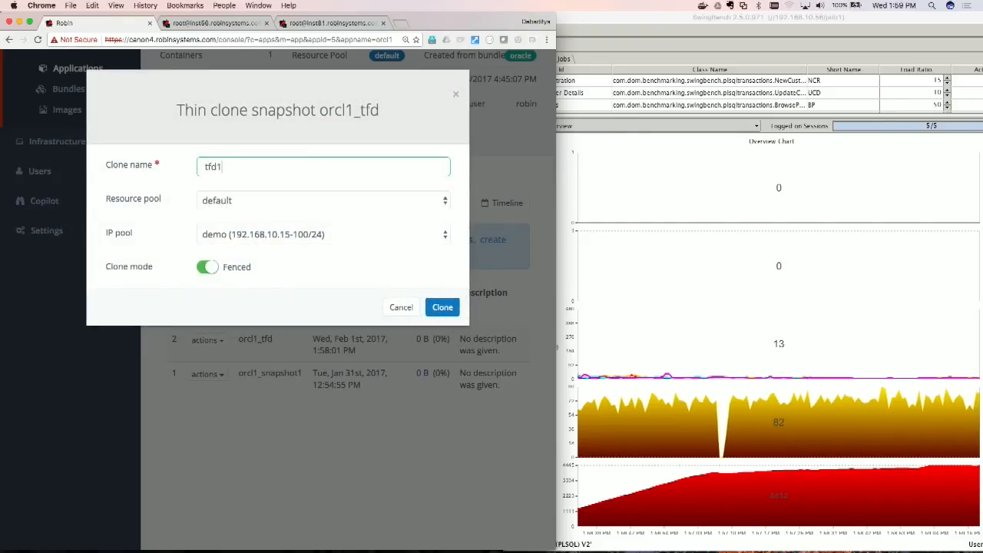
pyautogui.click(205, 268)
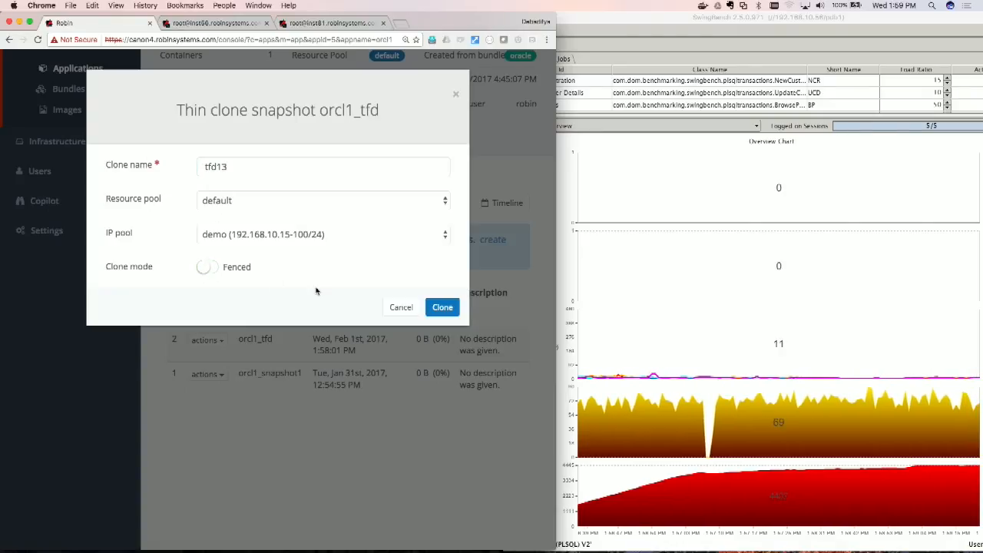
pyautogui.click(443, 307)
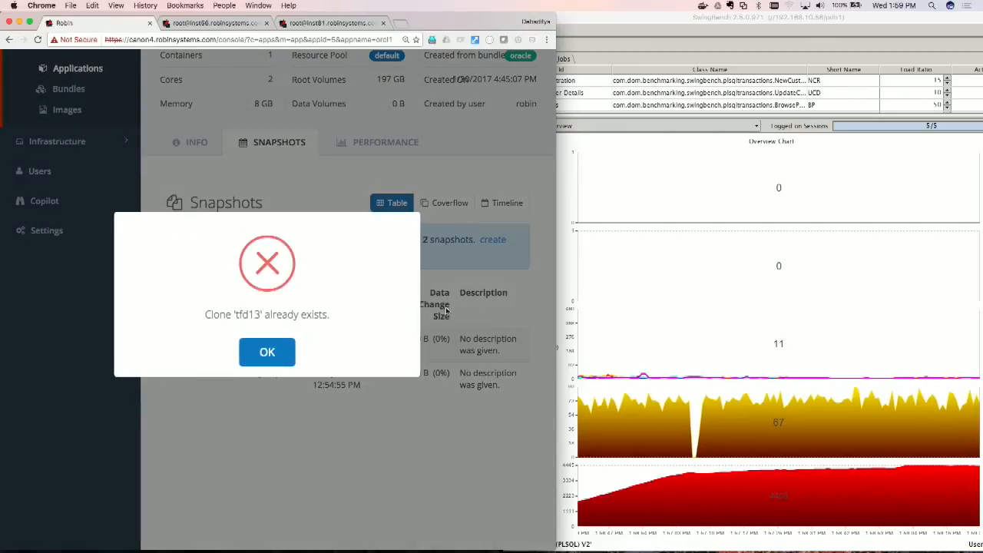
pyautogui.click(247, 364)
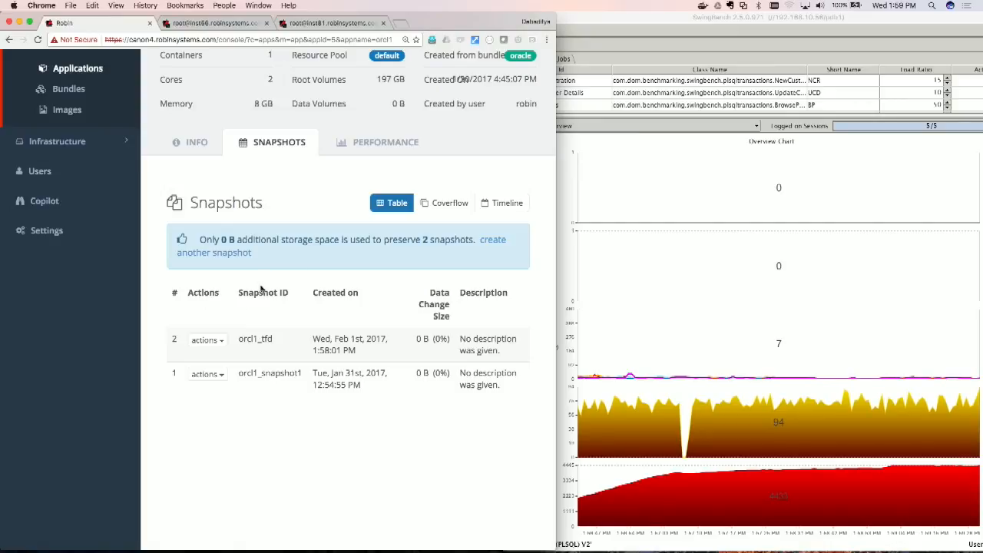
# Step: Thin clone the orcl1_tfd snapshot as duck with the Fenced clone mode turned off
pyautogui.click(220, 341)
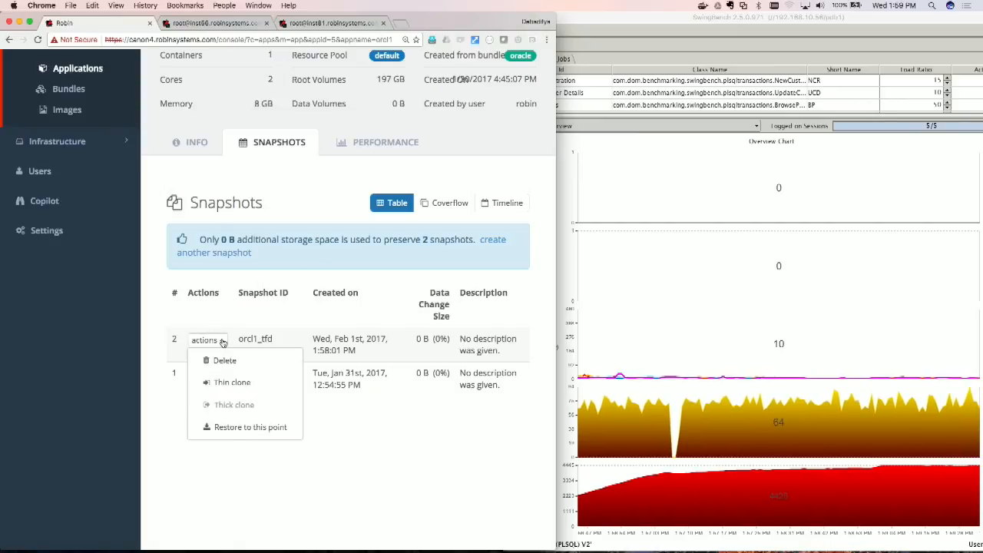
pyautogui.click(239, 383)
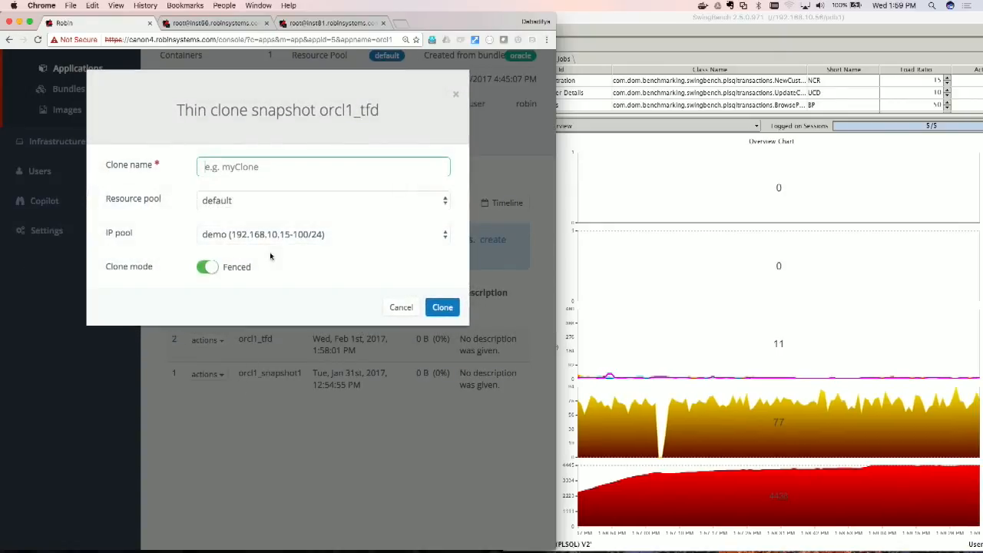
pyautogui.write('duck')
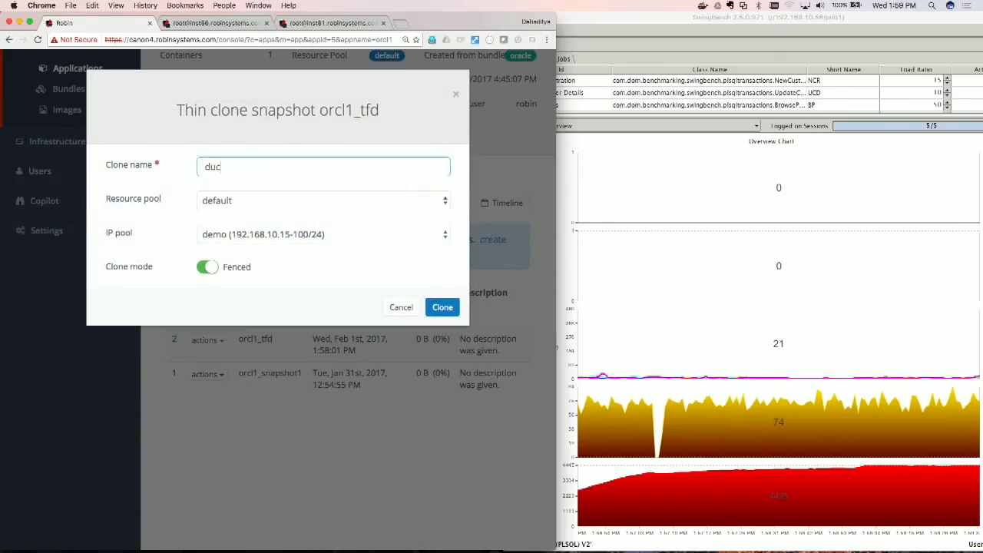
pyautogui.click(204, 269)
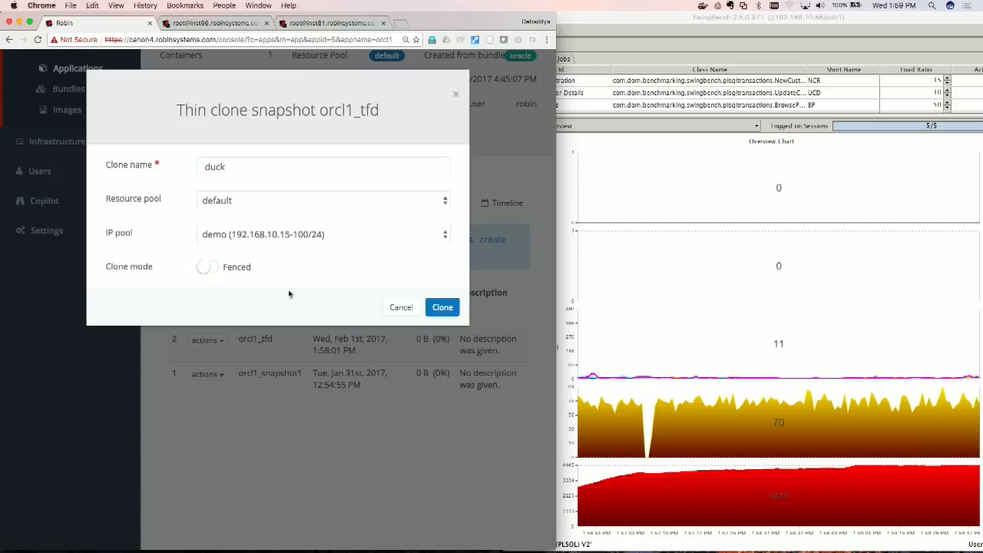
pyautogui.click(440, 308)
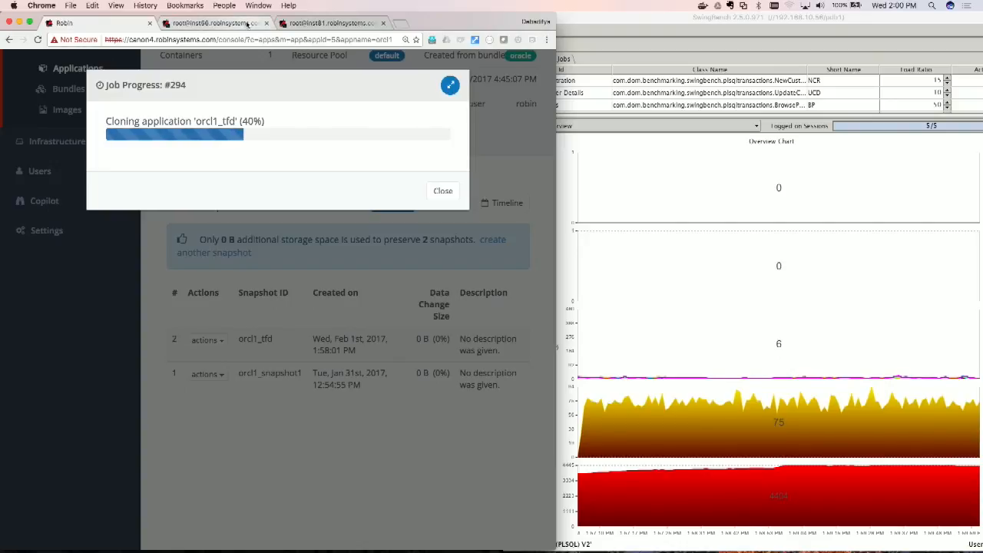
# Step: Exit SQL*Plus in the inst56 terminal session
pyautogui.click(247, 23)
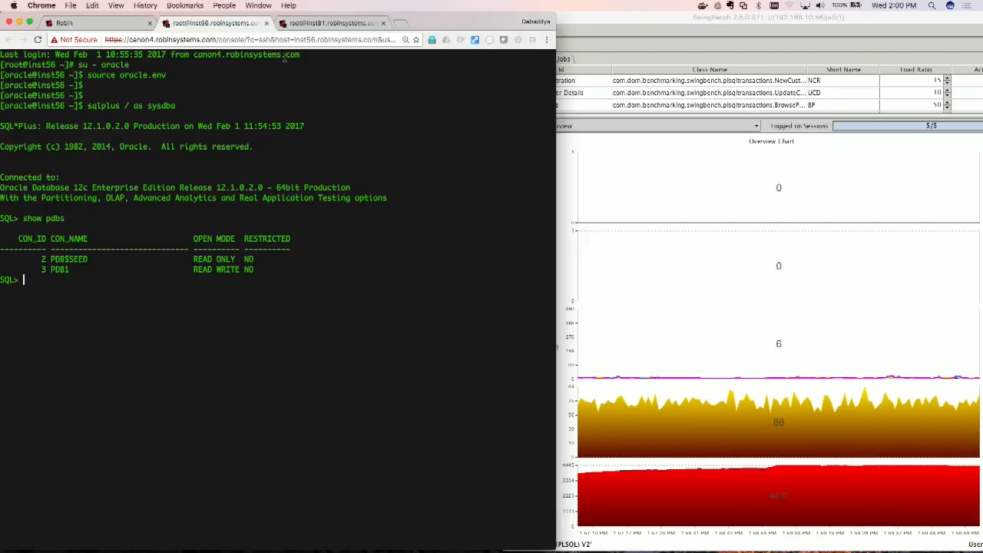
pyautogui.write('exit')
pyautogui.press('Return')
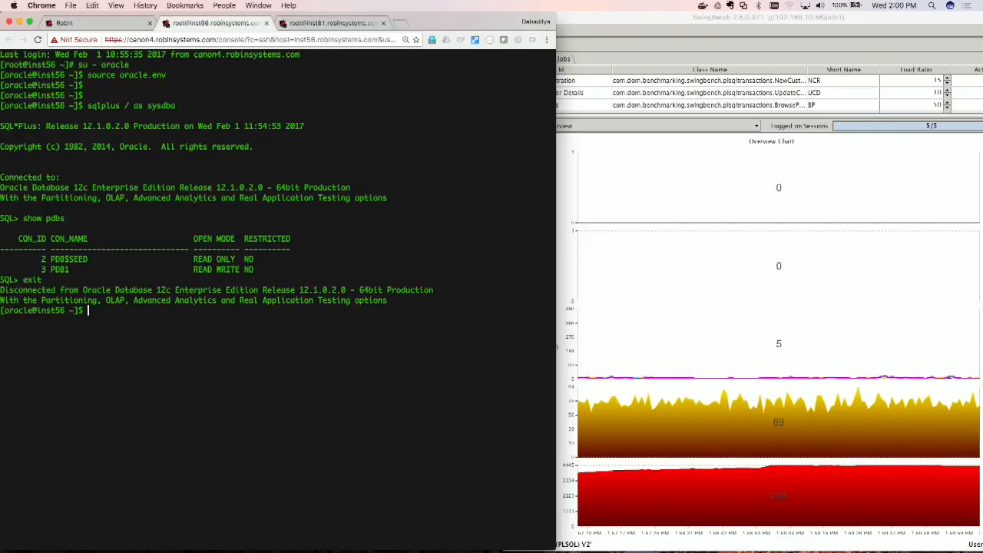
# Step: In the inst81 session, run cqlsh on keyspace1 with "select count(*) from standard1" and widen the browser window
pyautogui.click(319, 22)
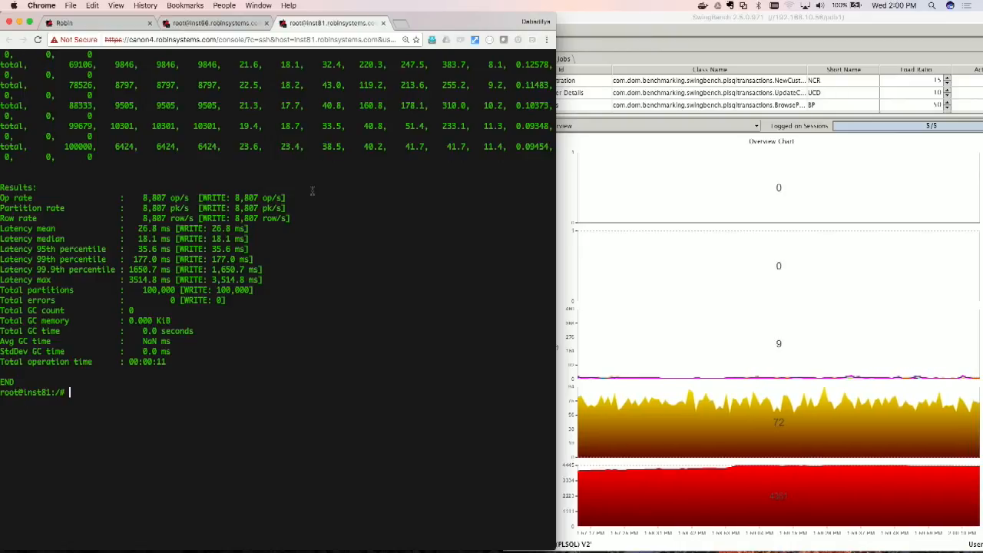
pyautogui.write('cqs')
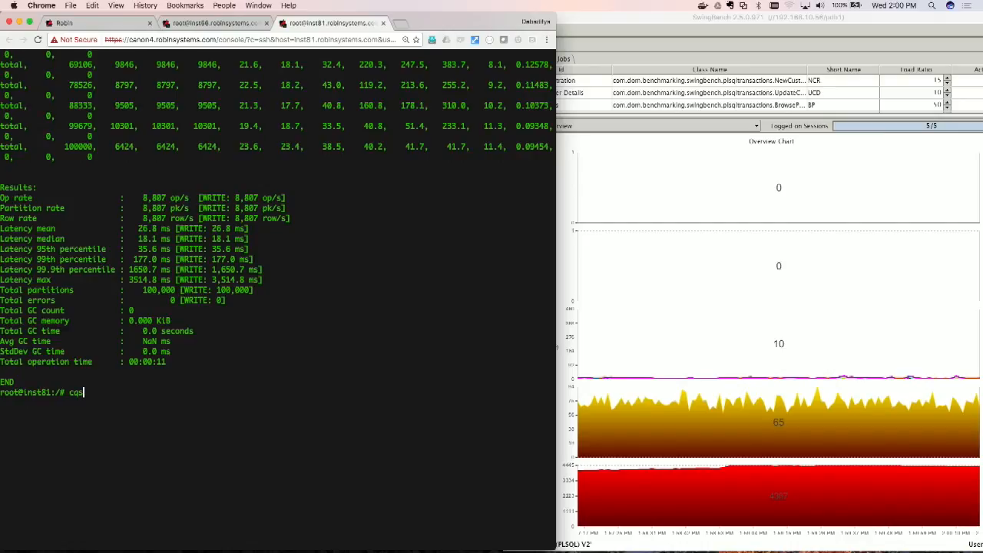
pyautogui.press('BackSpace')
pyautogui.write('lsh')
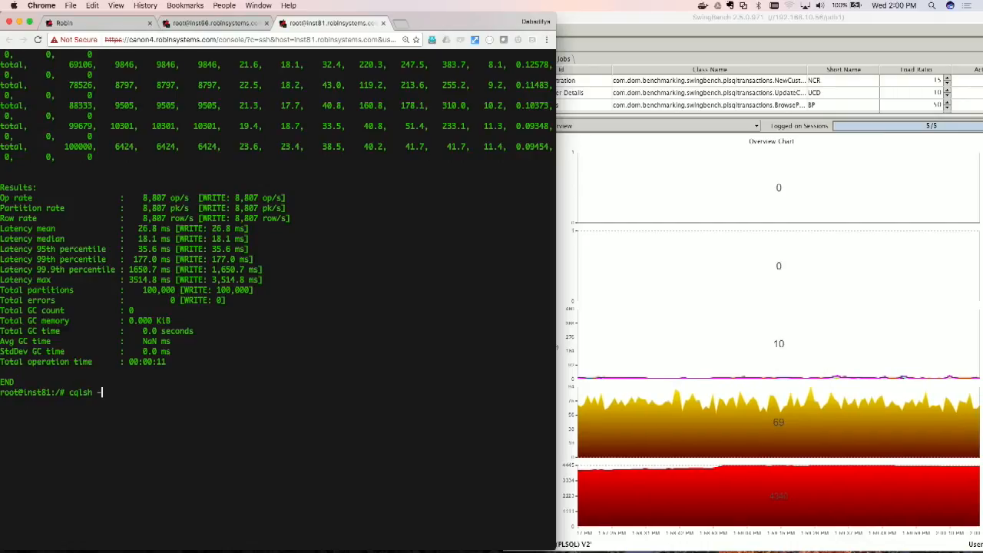
pyautogui.write(' -k keysp')
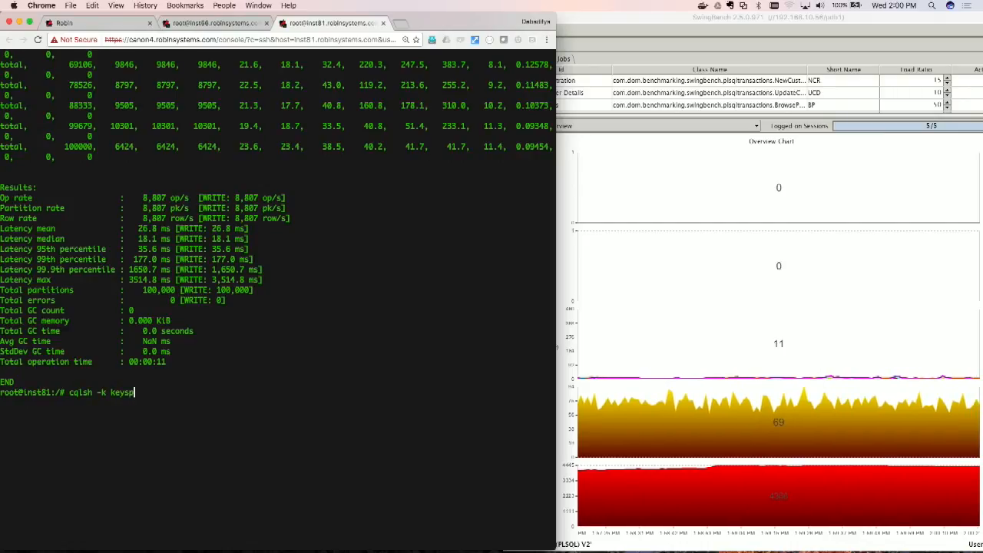
pyautogui.write('ace1')
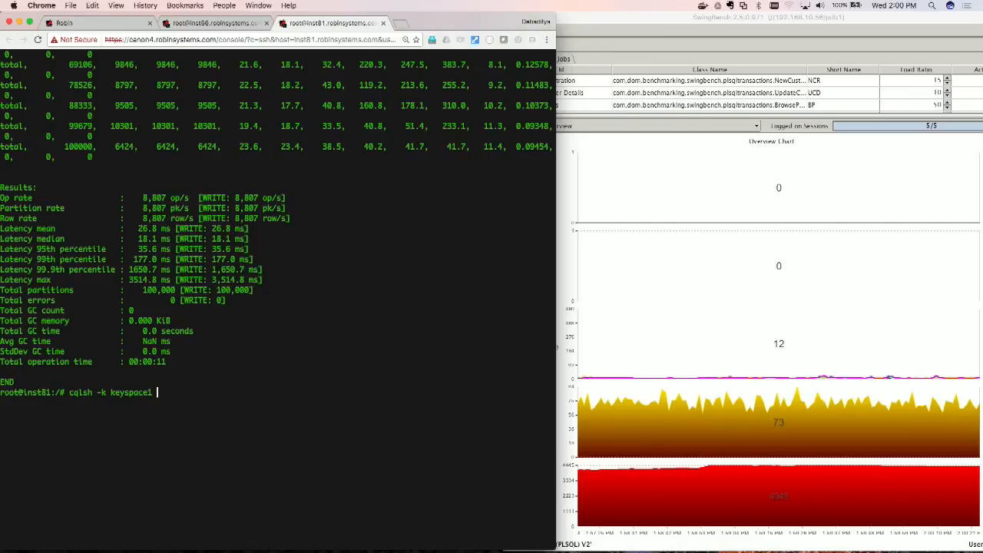
pyautogui.write(' -e')
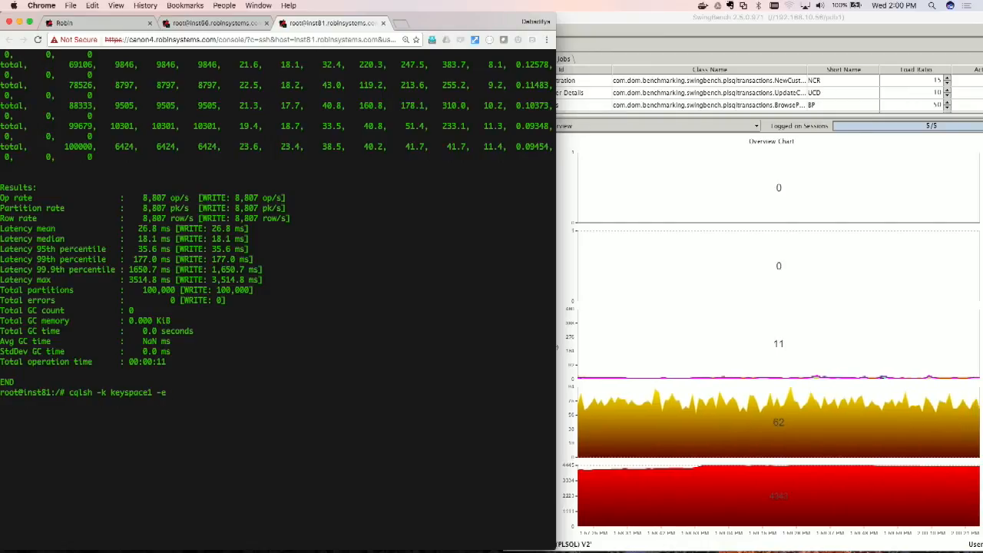
pyautogui.write('ele')
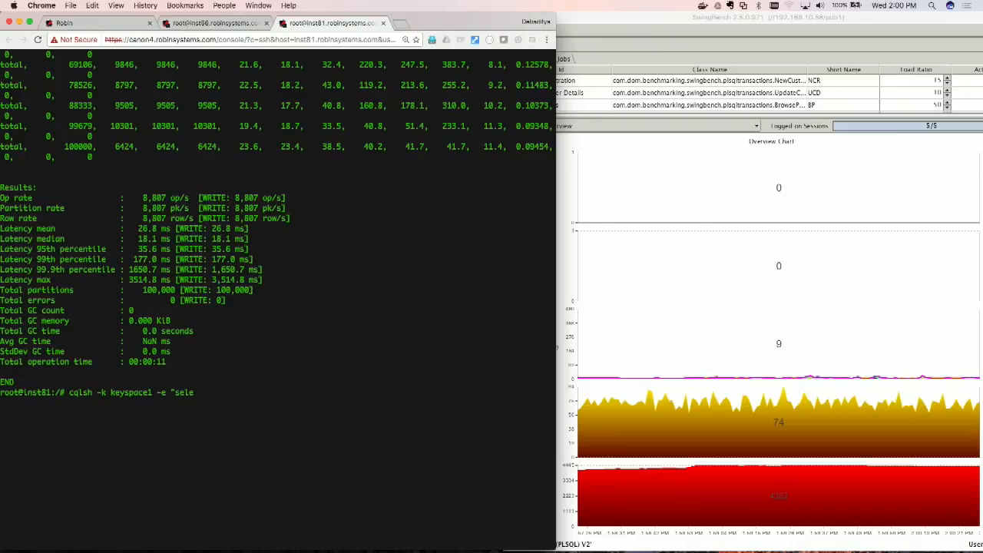
pyautogui.write('ct count(*)')
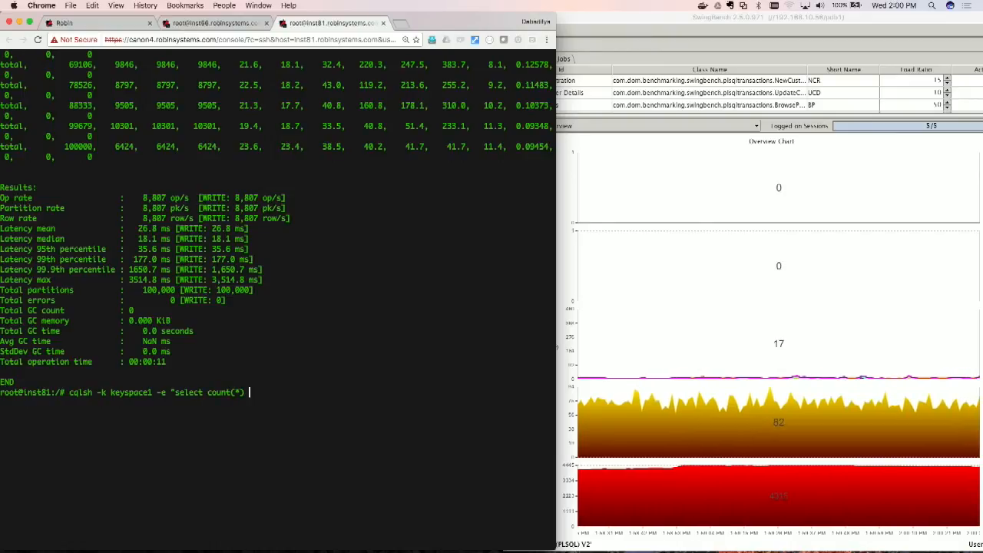
pyautogui.write(' from sta')
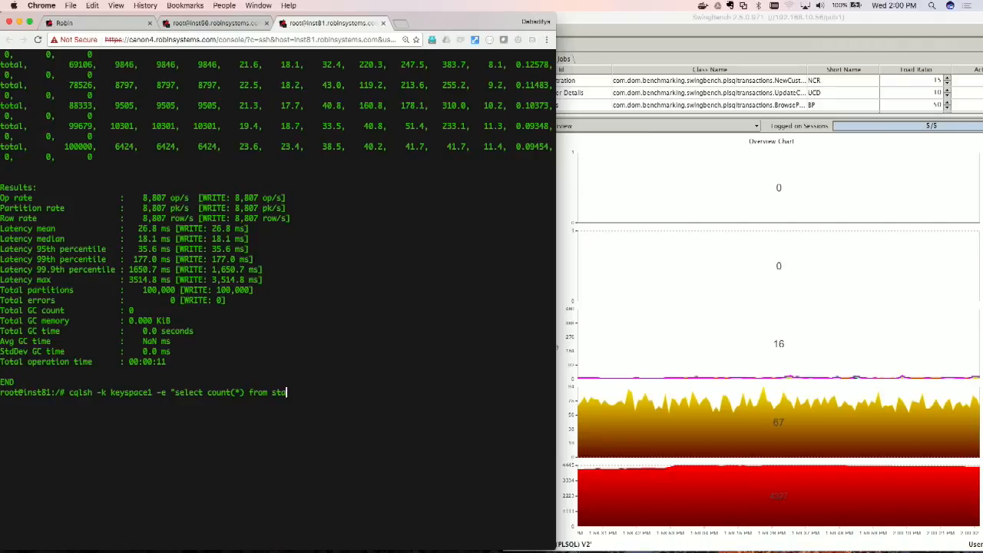
pyautogui.write('ndard1')
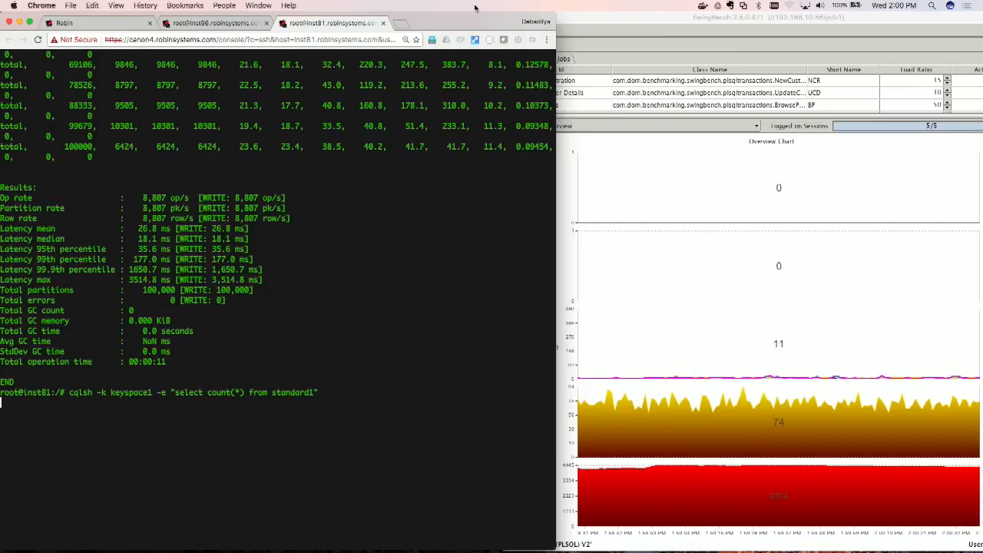
pyautogui.moveTo(554, 89); pyautogui.dragTo(962, 46)
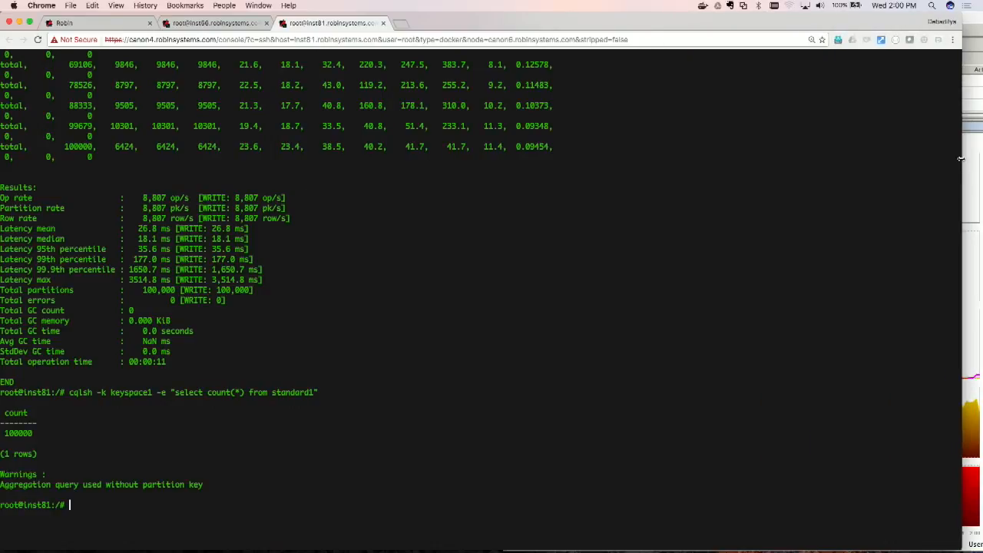
# Step: Expand SwingBench's collapsed events pane to stop the running workload, and minimize the SwingBench window
pyautogui.click(976, 21)
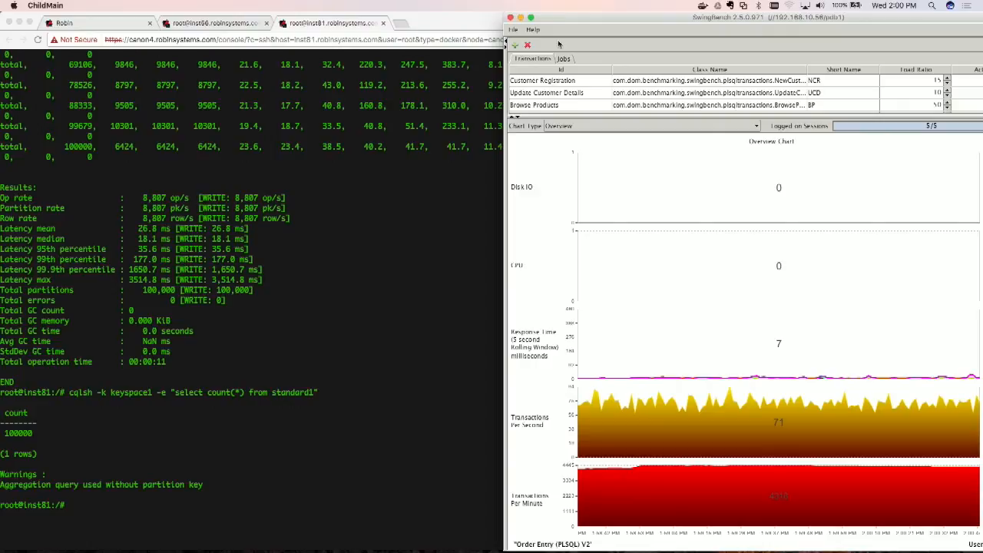
pyautogui.moveTo(506, 254); pyautogui.dragTo(657, 253)
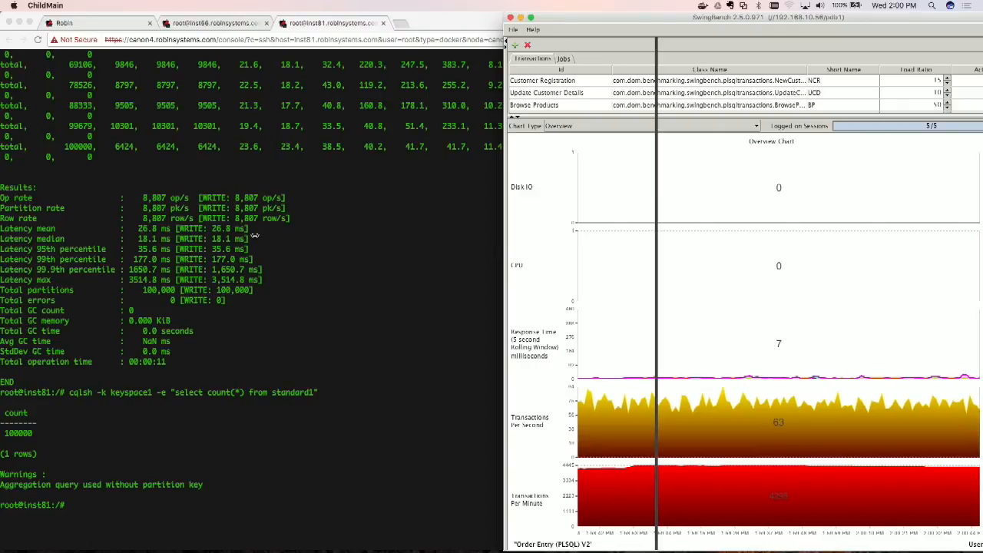
pyautogui.click(552, 45)
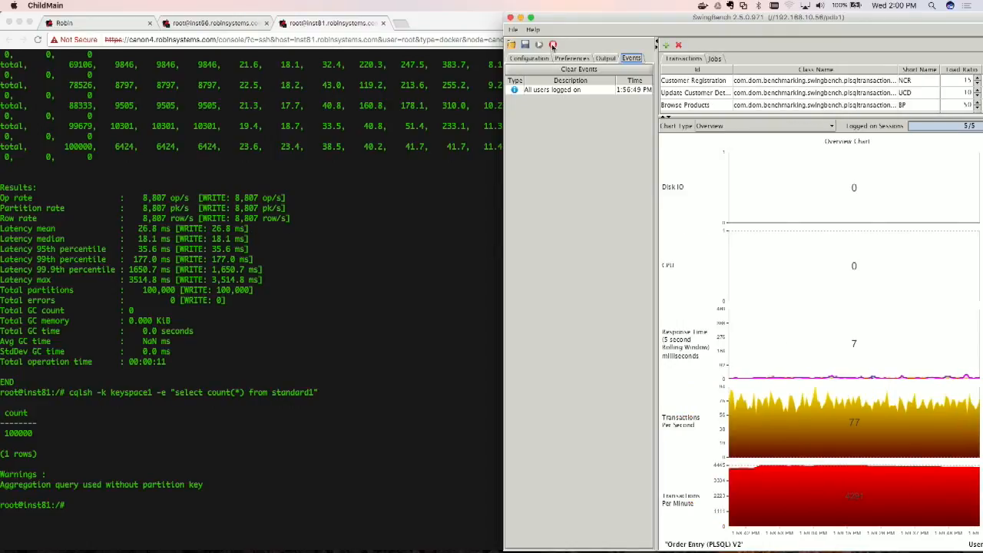
pyautogui.click(521, 18)
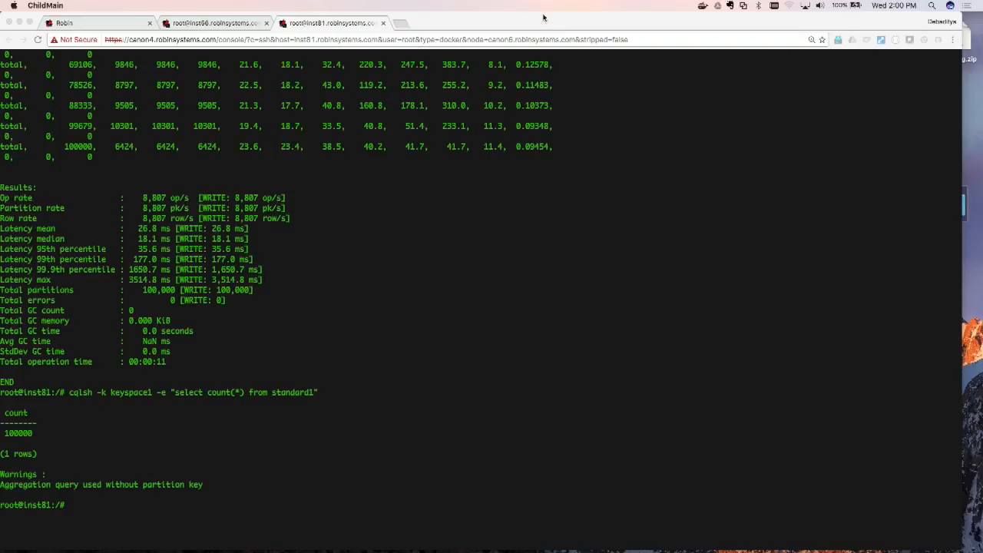
# Step: Enlarge the inst81 terminal text and rerun the cqlsh row count of standard1 in keyspace1 on a fresh prompt
pyautogui.click(543, 22)
pyautogui.moveTo(543, 21); pyautogui.dragTo(575, 17)
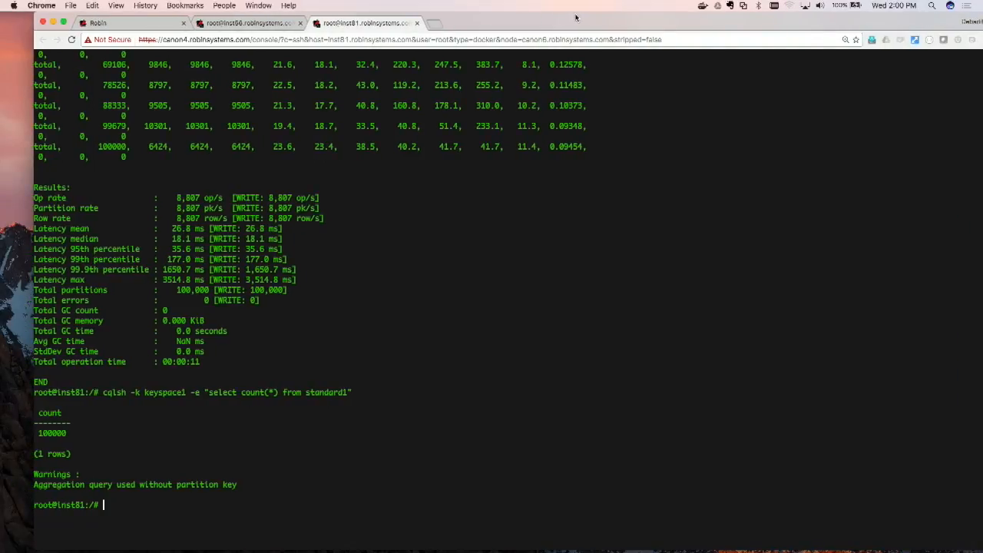
pyautogui.press('super+plus')
pyautogui.press('super+plus')
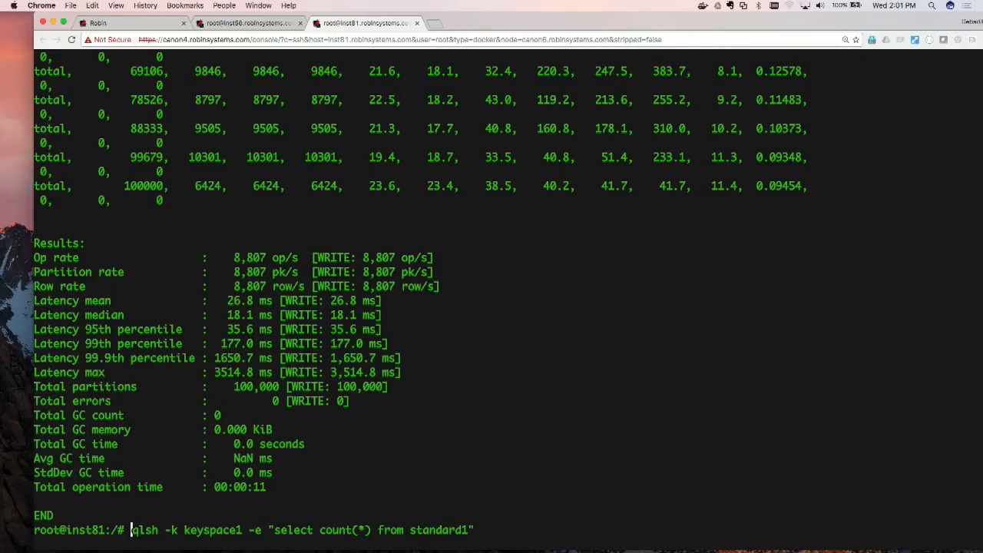
pyautogui.press('Return')
pyautogui.press('Return')
pyautogui.press('Return')
pyautogui.press('Return')
pyautogui.press('Return')
pyautogui.press('Up')
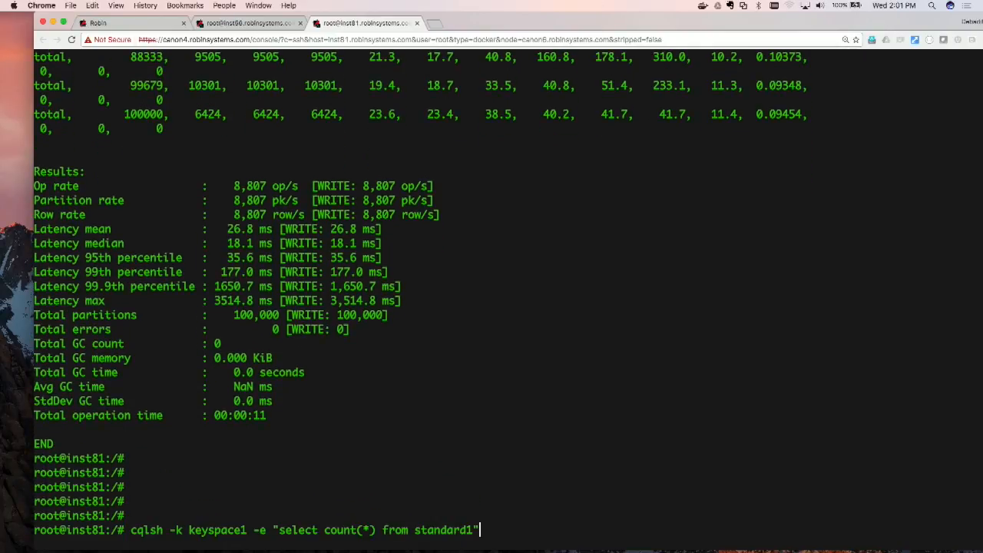
pyautogui.press('Return')
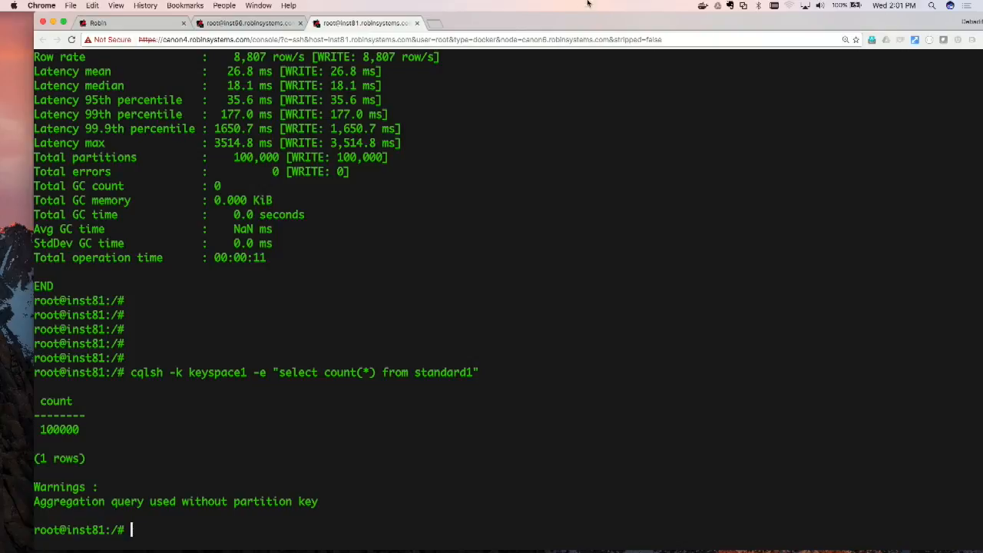
# Step: Dismiss the clone job's progress in the Robin console and show the Applications list at a smaller zoom
pyautogui.click(115, 22)
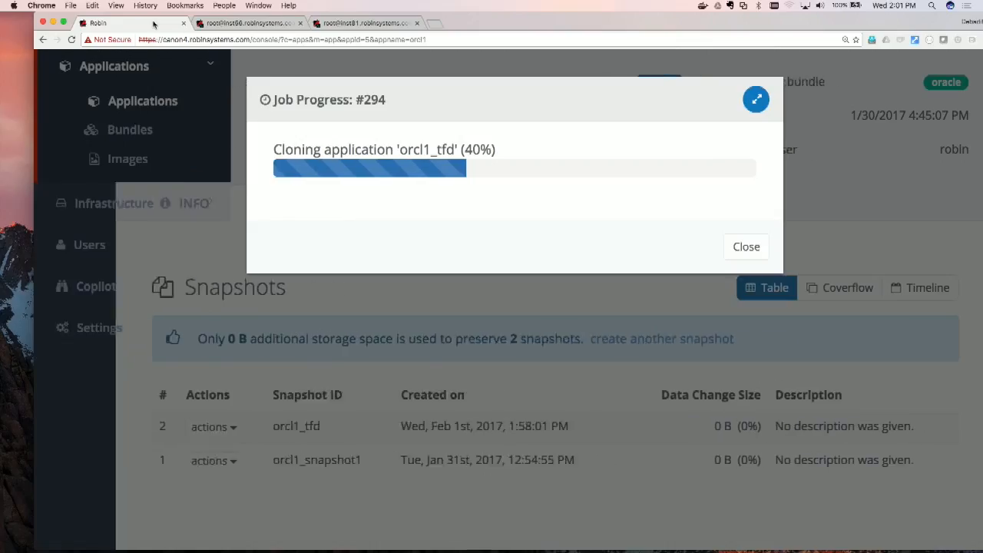
pyautogui.click(745, 247)
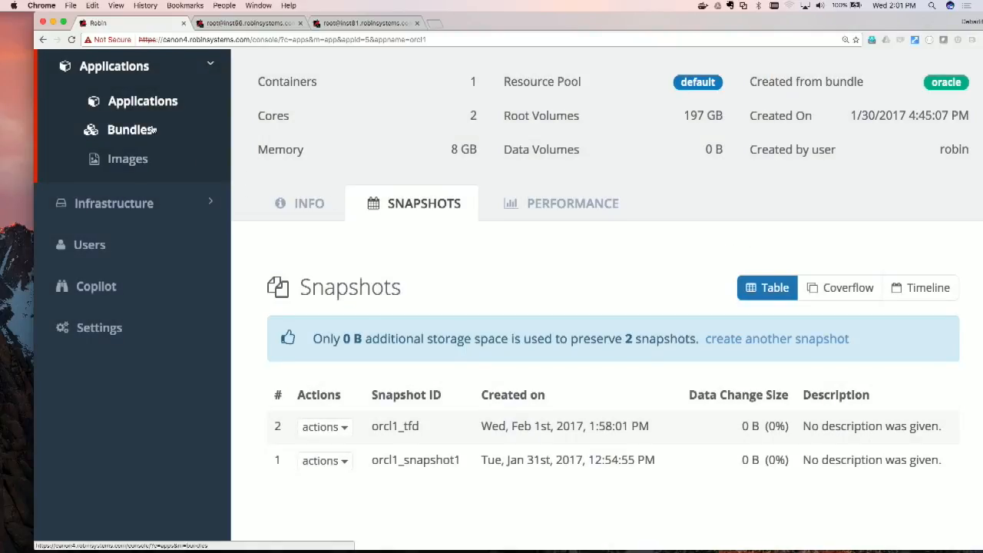
pyautogui.click(151, 107)
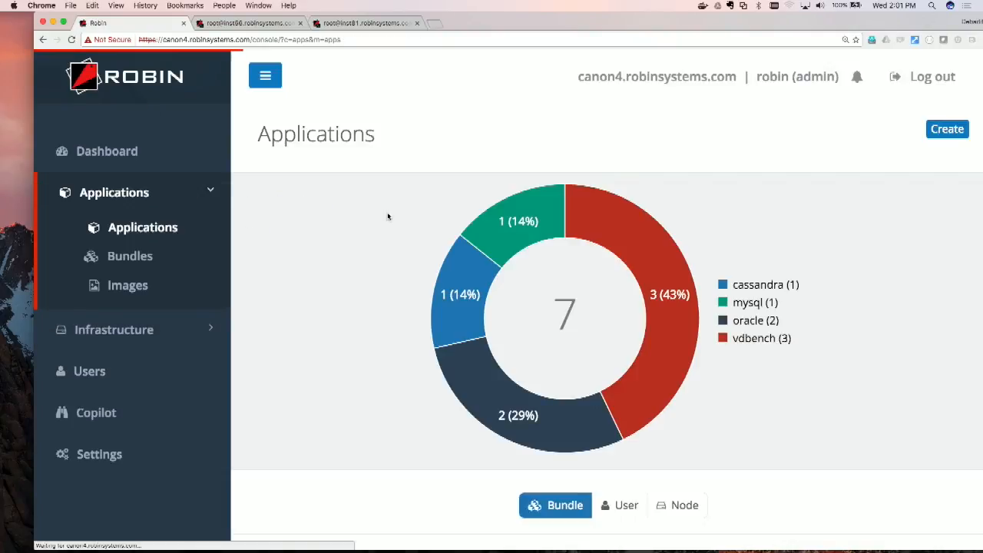
pyautogui.press('super+minus')
pyautogui.press('super+minus')
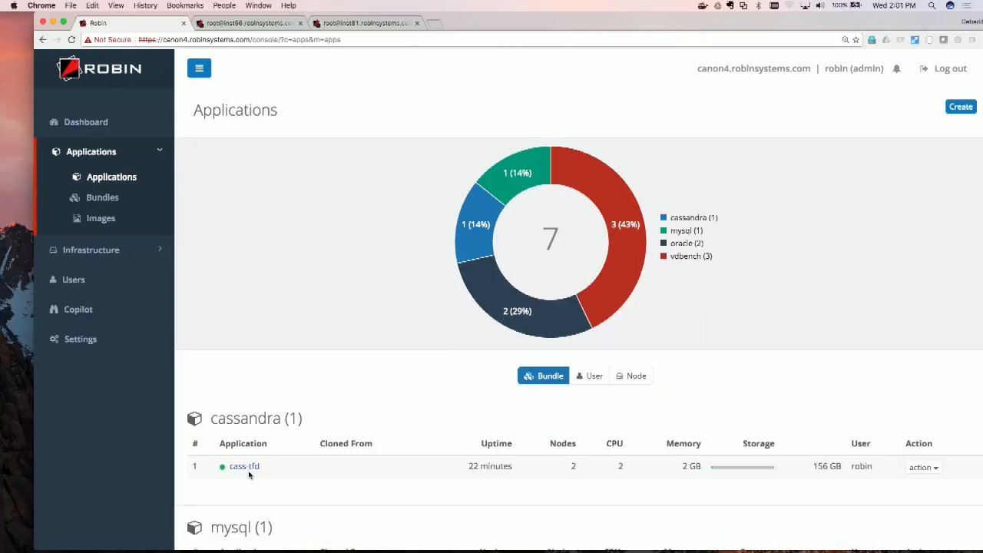
# Step: Open the cass-tfd Cassandra application and review its running containers and storage volumes
pyautogui.click(248, 468)
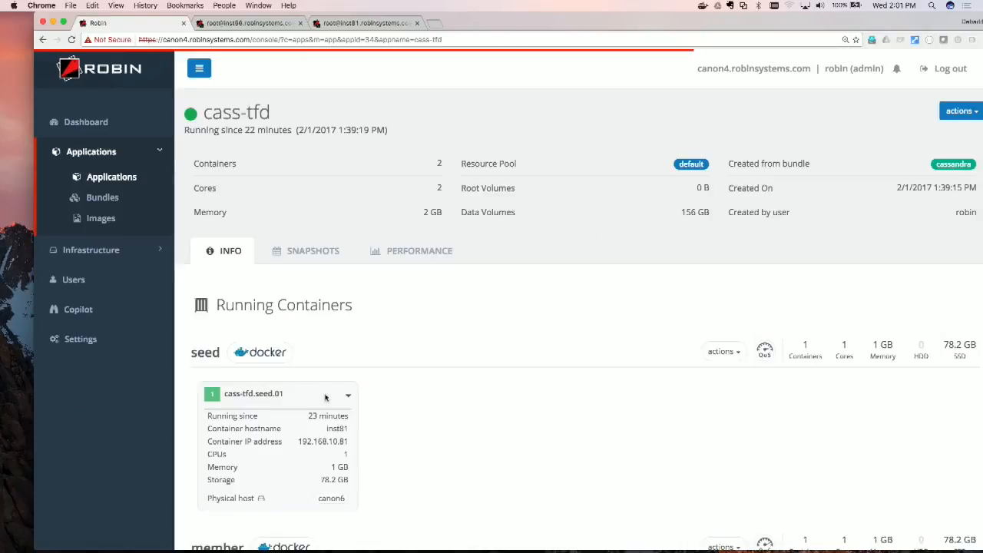
pyautogui.scroll(-5, 325, 397)
pyautogui.scroll(-4, 441, 333)
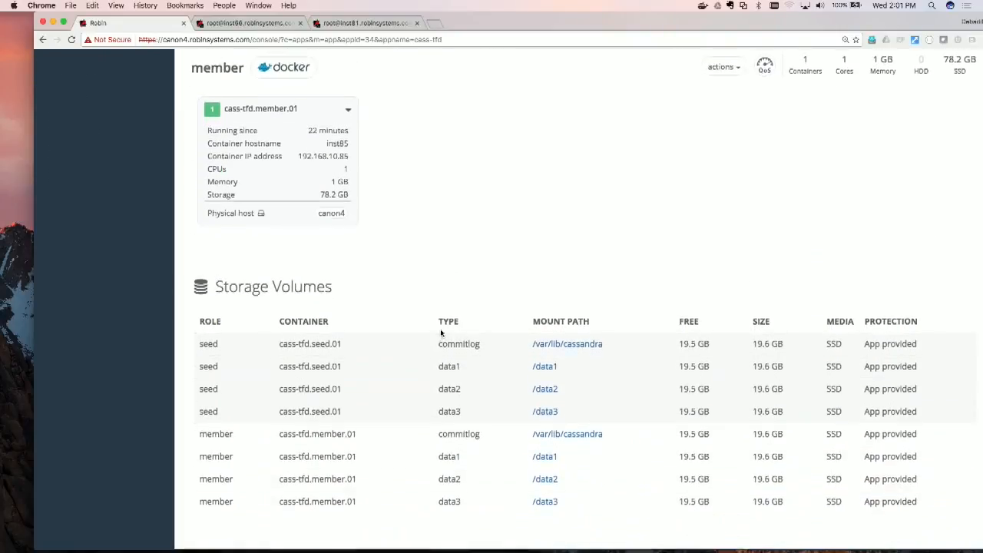
pyautogui.scroll(10, 440, 333)
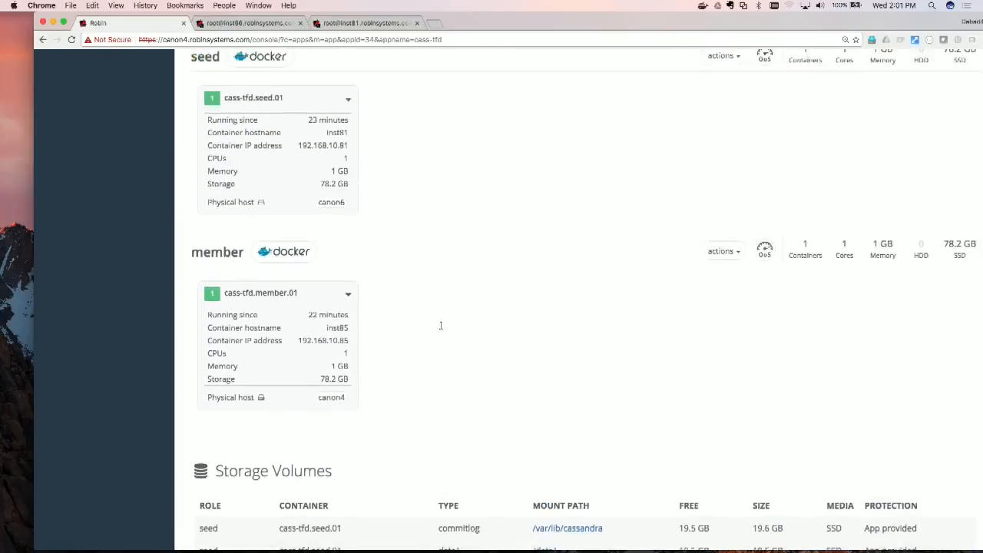
# Step: Create a one-time immediate snapshot of the cass-tfd application named s1
pyautogui.click(323, 157)
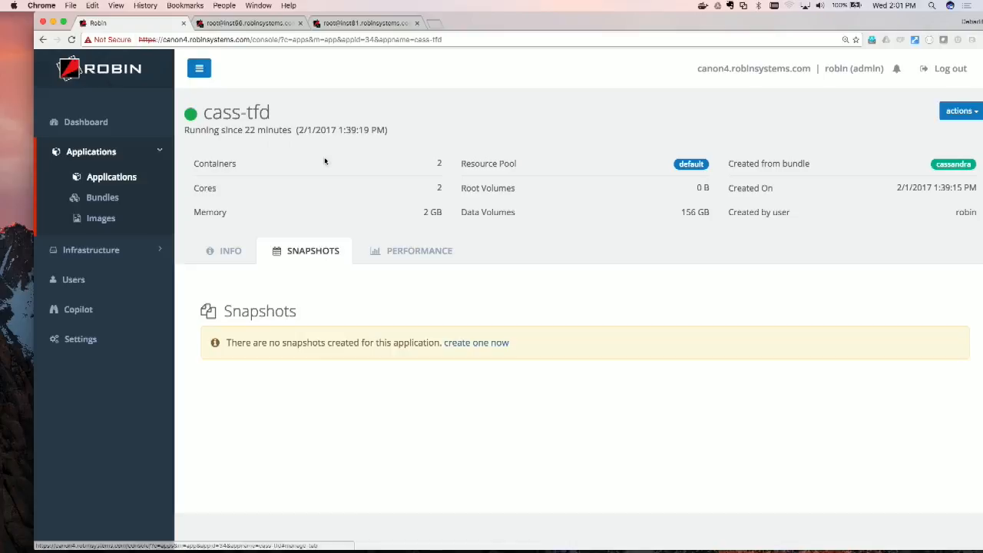
pyautogui.click(459, 344)
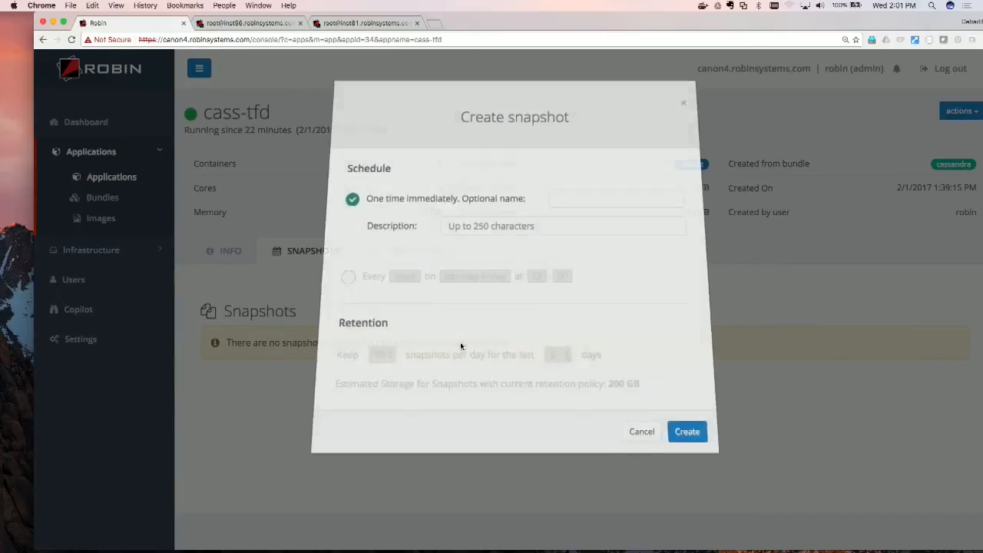
pyautogui.click(569, 198)
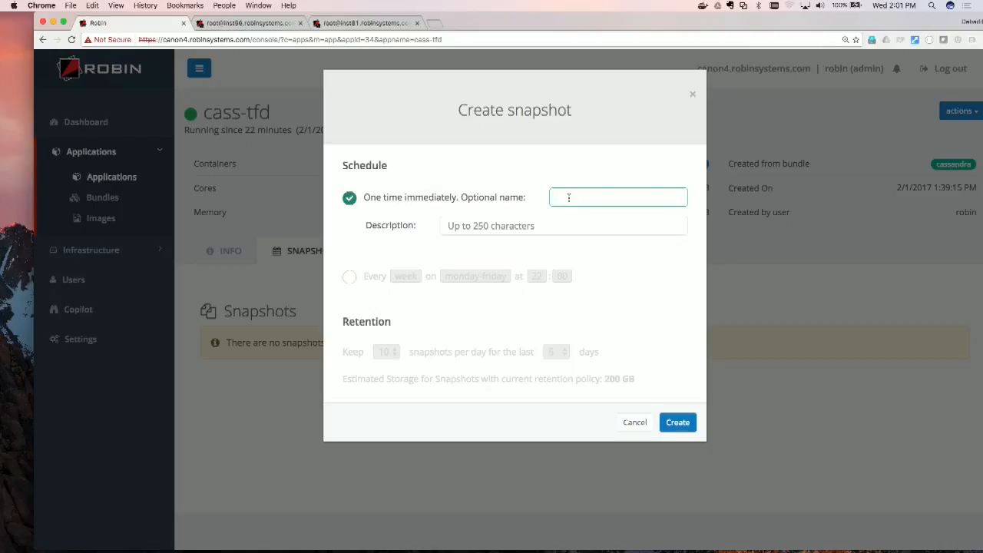
pyautogui.write('s1')
pyautogui.click(674, 422)
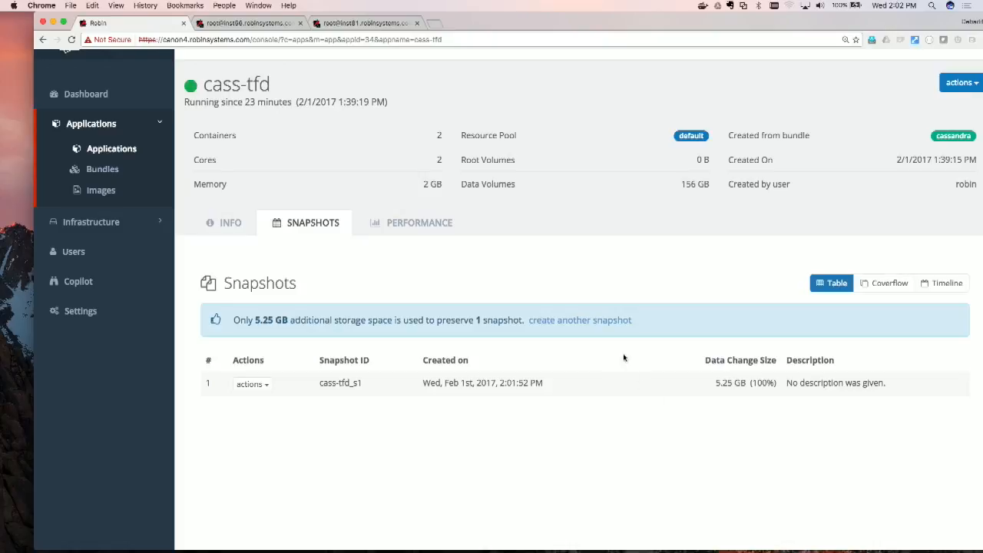
# Step: Scale out the member role of cass-tfd by 1 instance
pyautogui.click(231, 223)
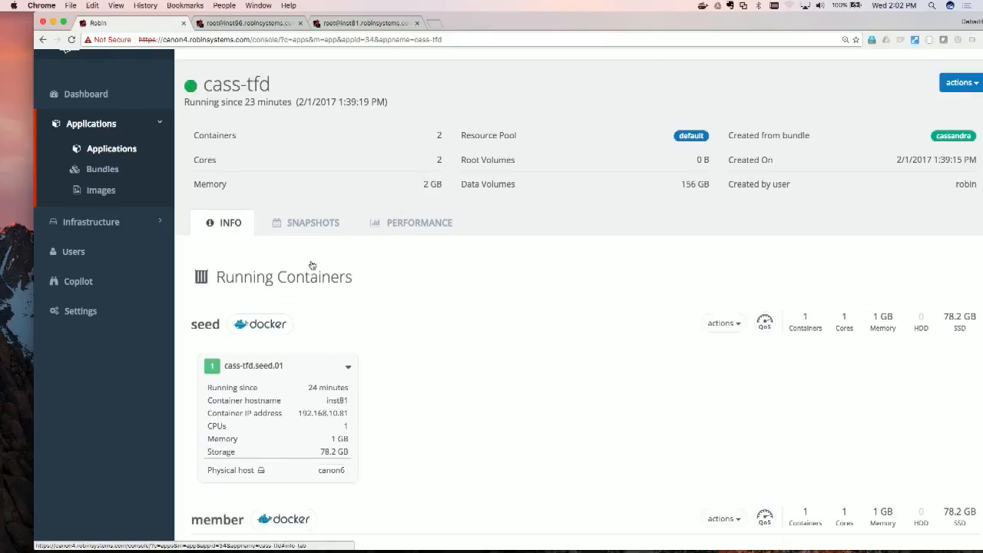
pyautogui.scroll(-5, 423, 329)
pyautogui.scroll(-2, 423, 330)
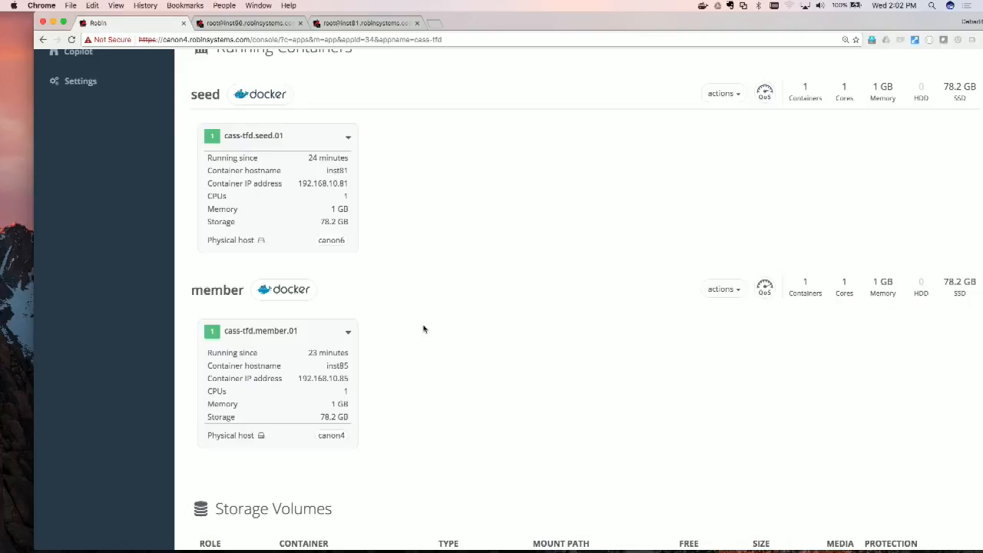
pyautogui.click(349, 332)
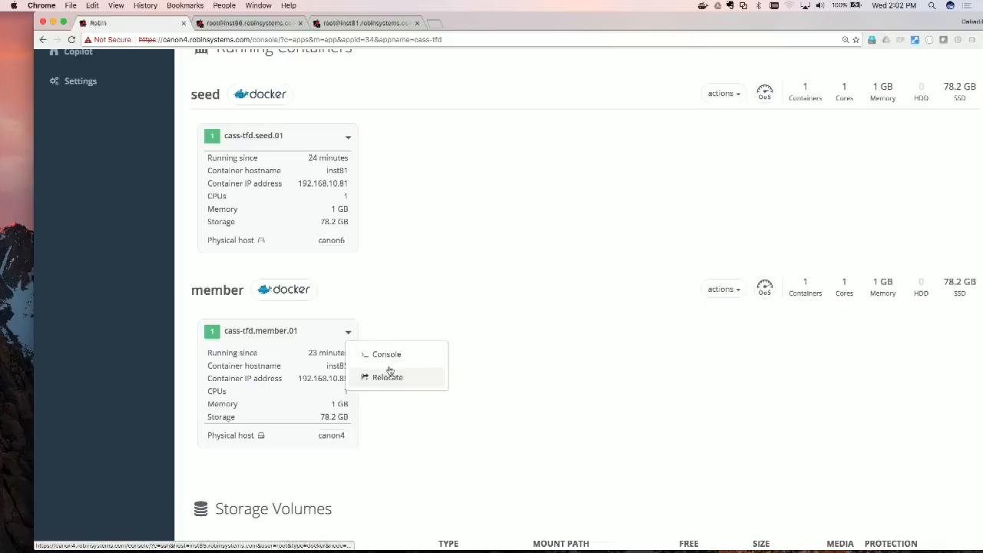
pyautogui.click(420, 327)
pyautogui.click(723, 287)
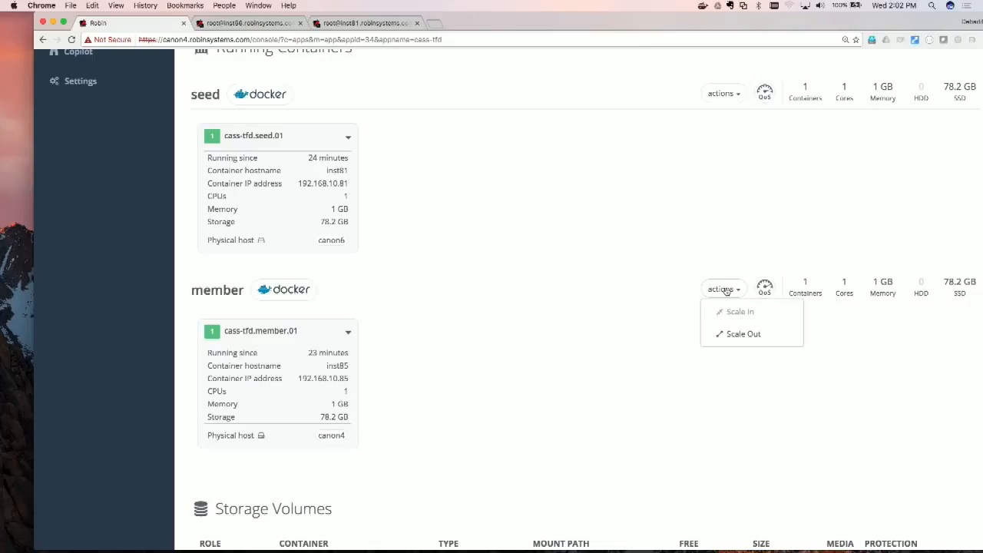
pyautogui.click(734, 332)
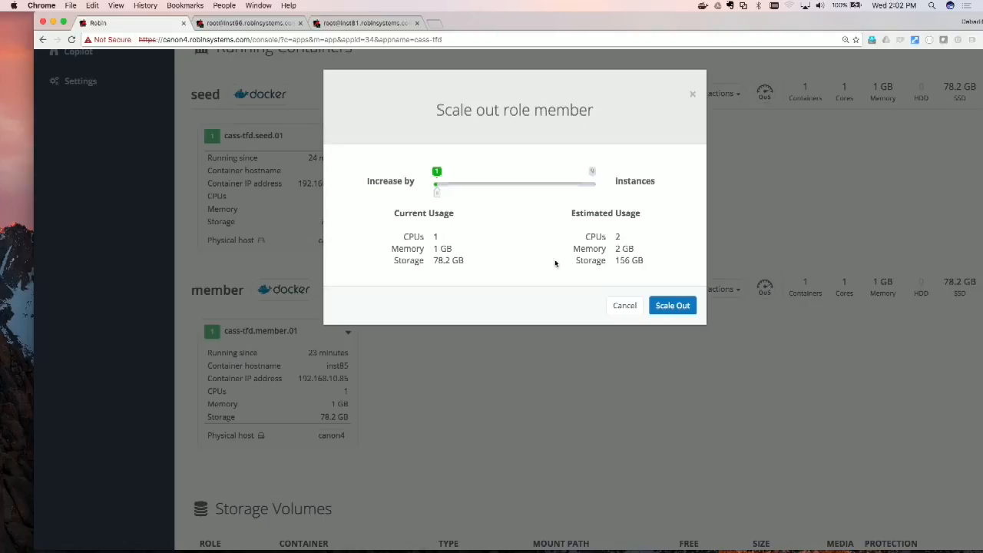
pyautogui.click(677, 309)
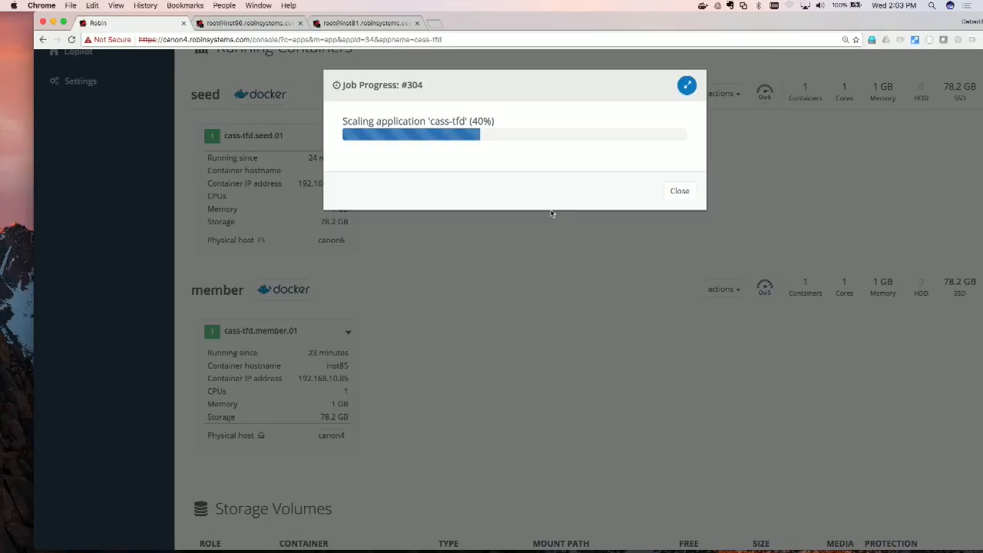
# Step: Switch to the inst81 terminal session and check the Cassandra cluster with nodetool status
pyautogui.click(289, 29)
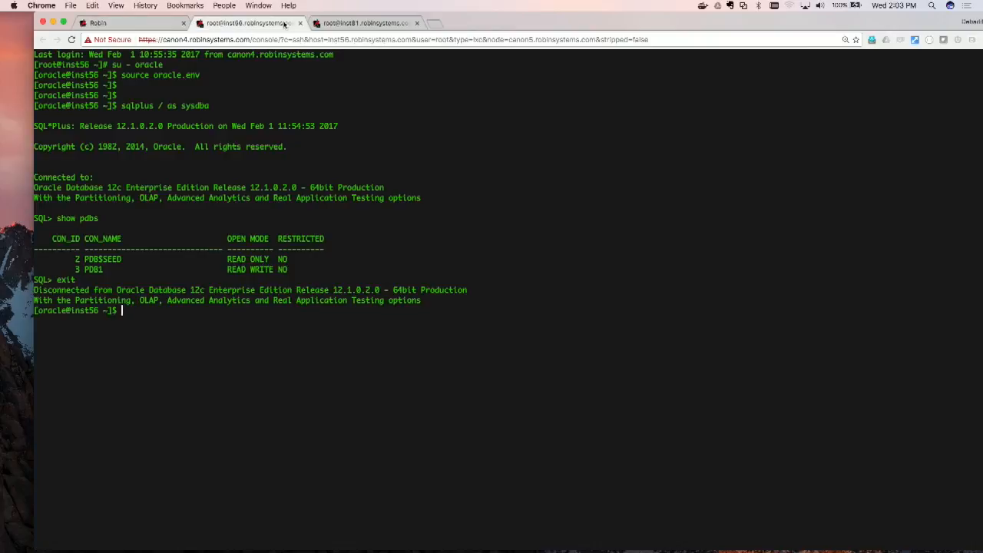
pyautogui.click(364, 23)
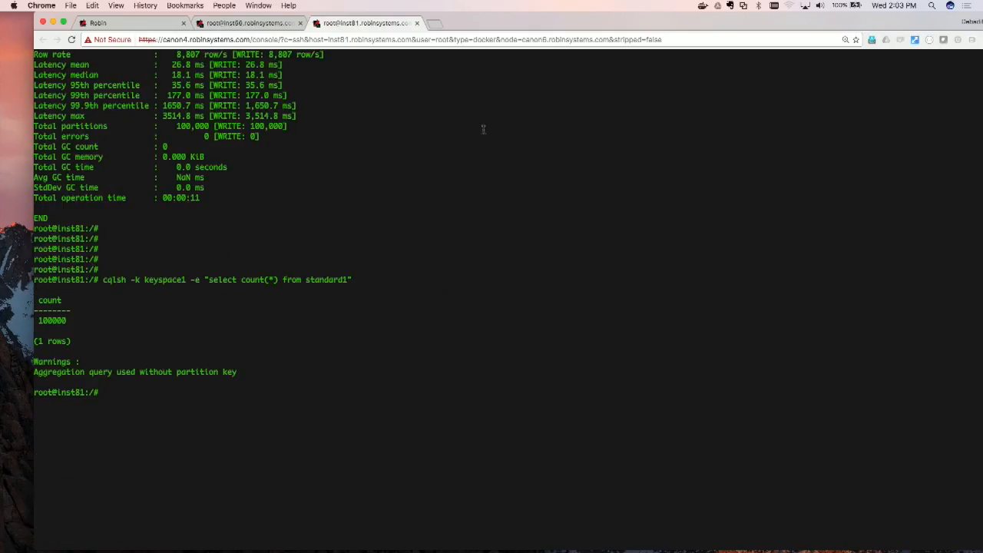
pyautogui.write('nodetool status')
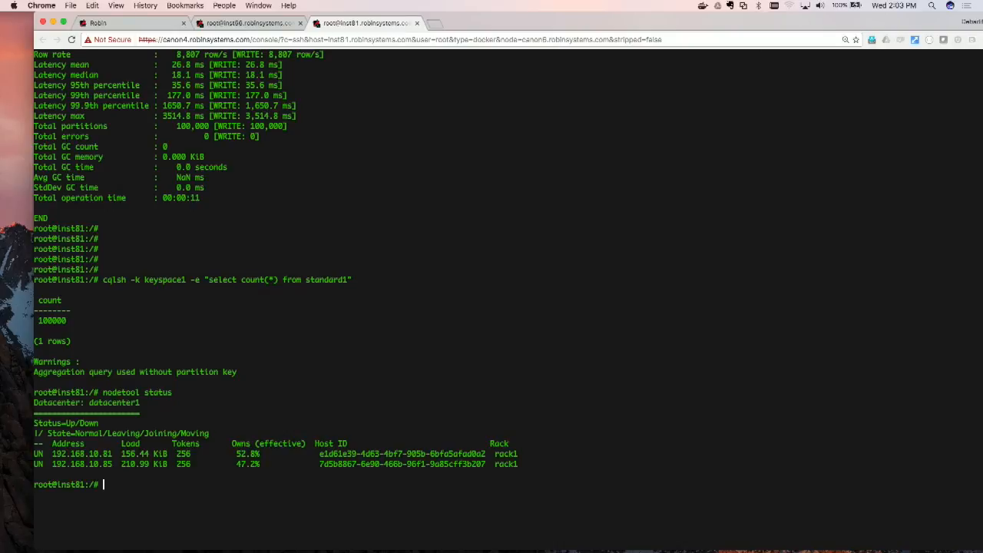
# Step: Set the inst81 shell's terminal type by exporting TERM=xterm
pyautogui.write('wath')
pyautogui.press('BackSpace')
pyautogui.press('BackSpace')
pyautogui.press('BackSpace')
pyautogui.write('export')
pyautogui.write('ter')
pyautogui.press('BackSpace')
pyautogui.press('BackSpace')
pyautogui.press('BackSpace')
pyautogui.write('TERM=xterm')
pyautogui.press('Return')
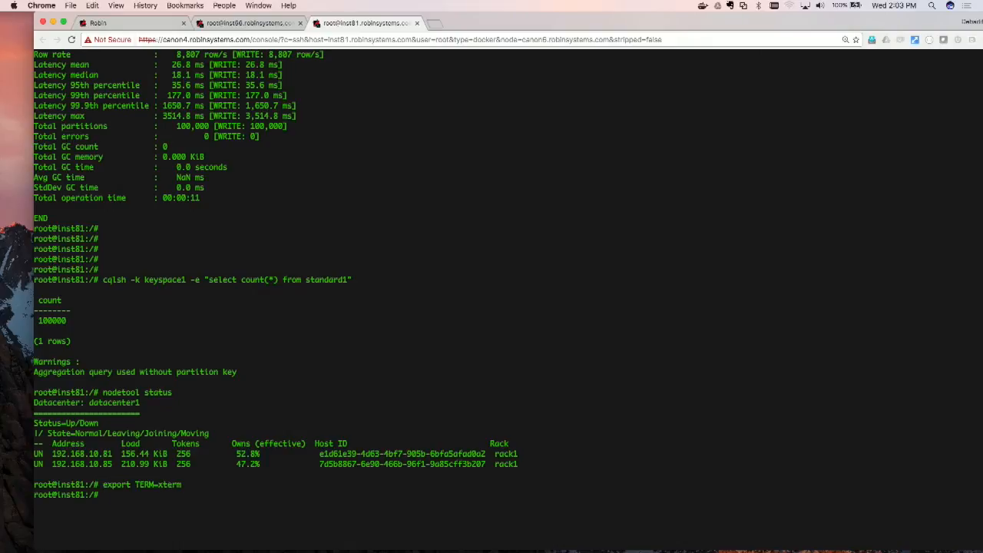
# Step: Monitor the cluster's node membership continuously with watch nodetool status
pyautogui.write('watch nodetool status')
pyautogui.press('Return')
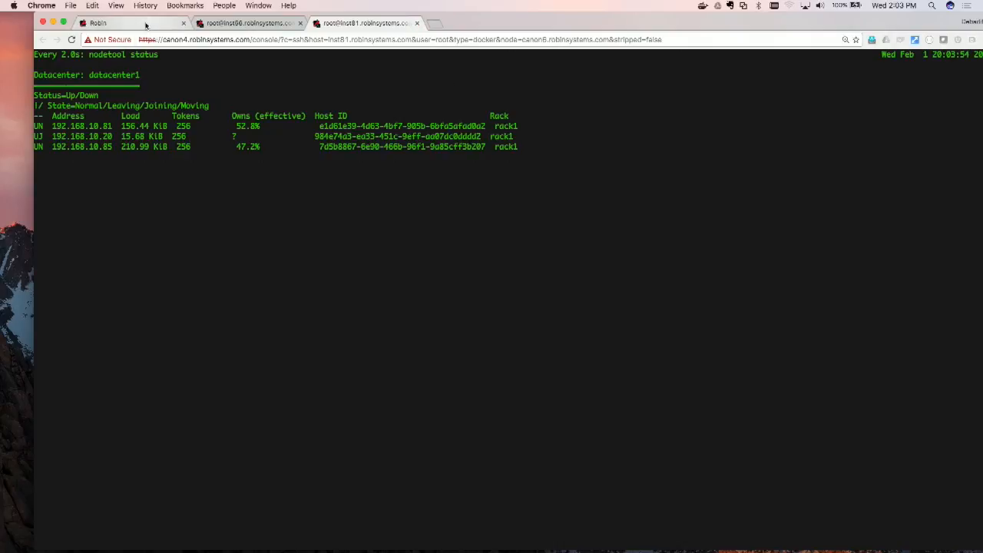
# Step: Return to the Robin console and dismiss the cass-tfd scaling job's progress once the job has finished
pyautogui.click(115, 23)
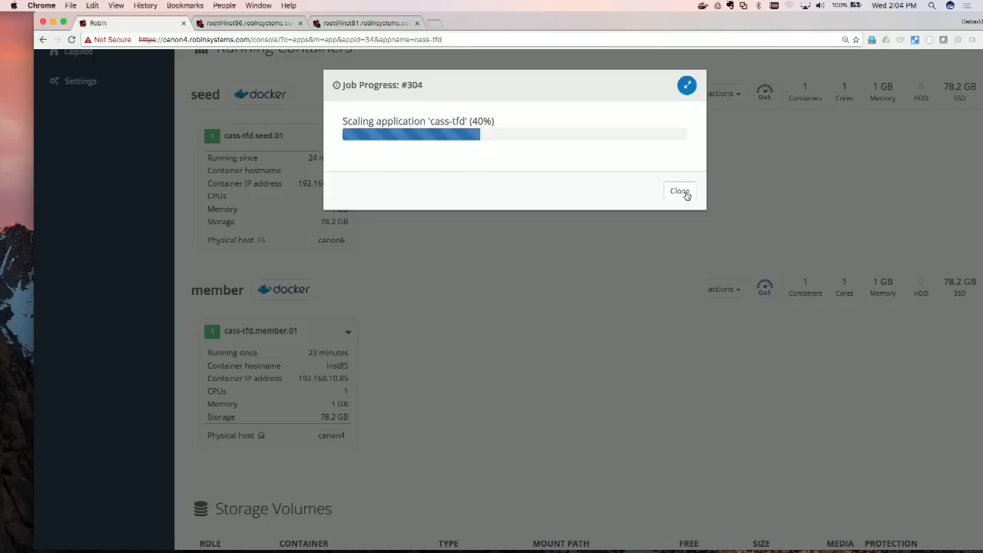
pyautogui.moveTo(743, 543)
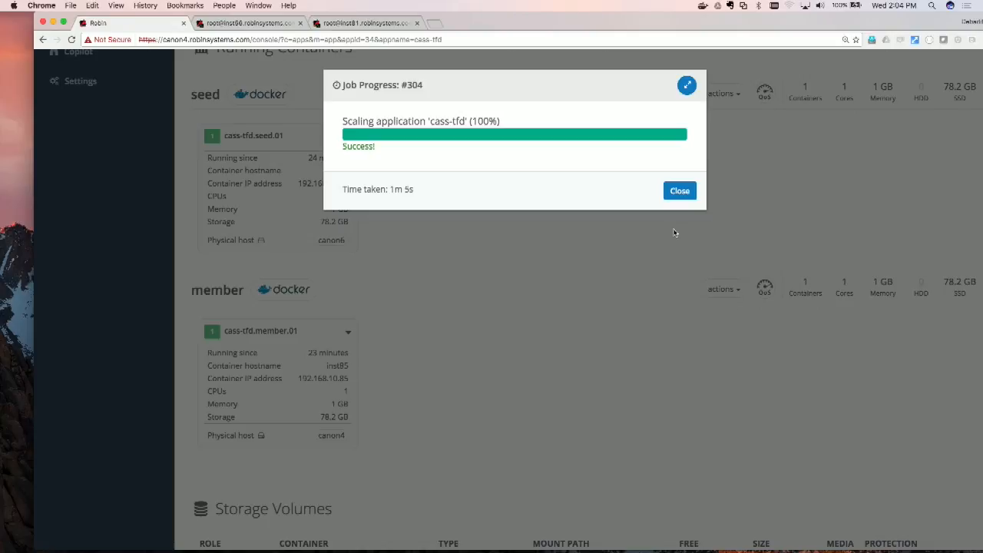
pyautogui.click(680, 192)
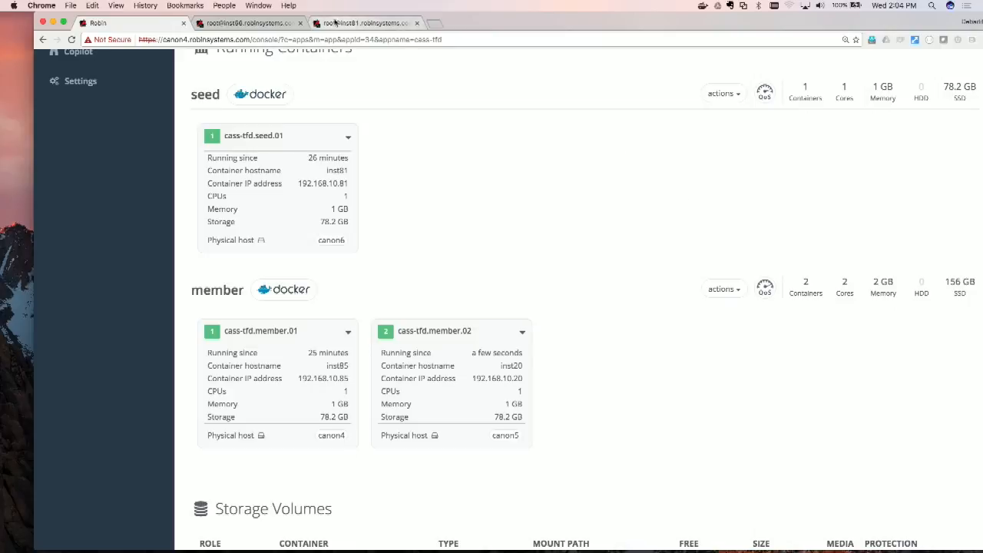
# Step: Go back to the inst81 terminal session and stop the running nodetool status watch
pyautogui.click(271, 24)
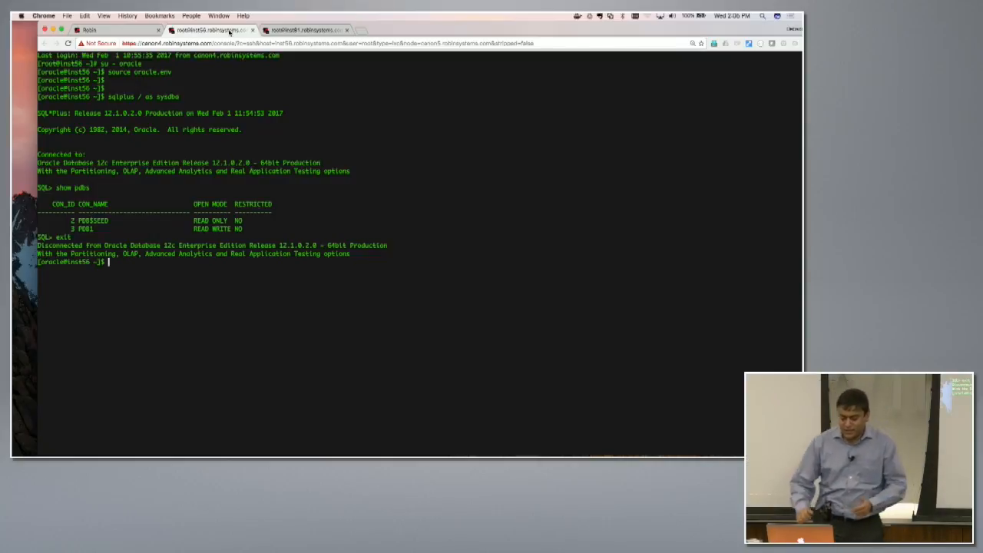
pyautogui.click(293, 30)
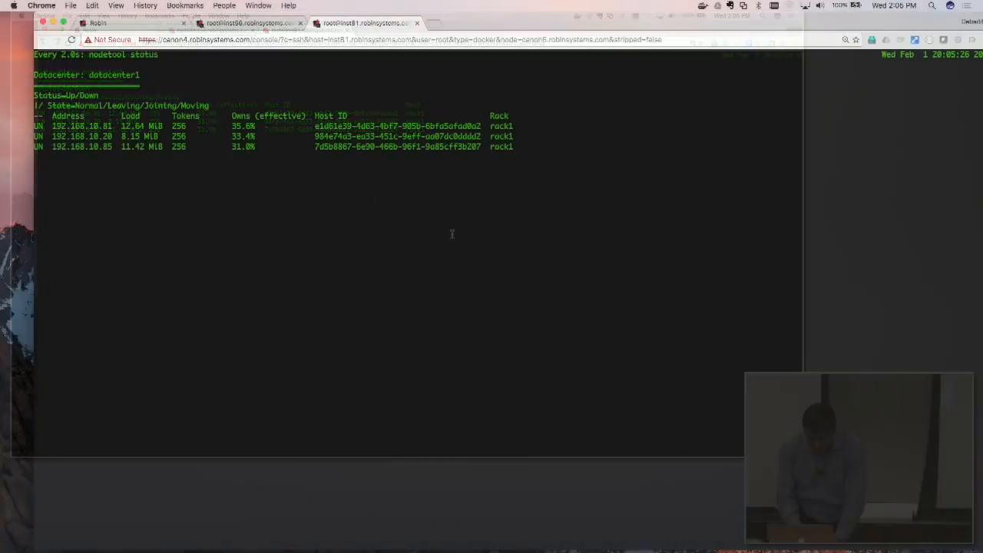
pyautogui.hotkey('ctrl', 'c')
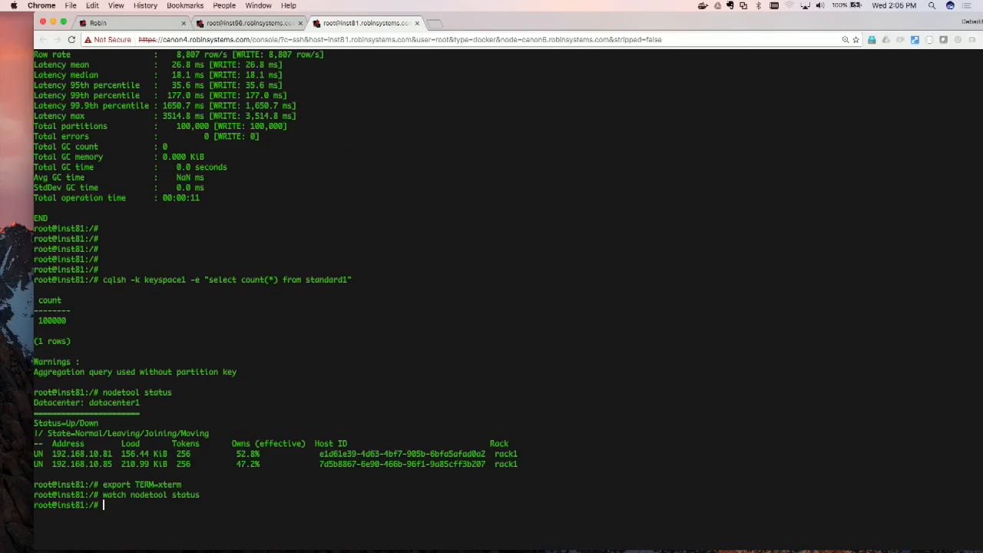
# Step: Rerun the earlier cqlsh query counting the rows of standard1 in keyspace1
pyautogui.press('Return')
pyautogui.press('Return')
pyautogui.press('Return')
pyautogui.press('Up')
pyautogui.press('Up')
pyautogui.press('Up')
pyautogui.press('Up')
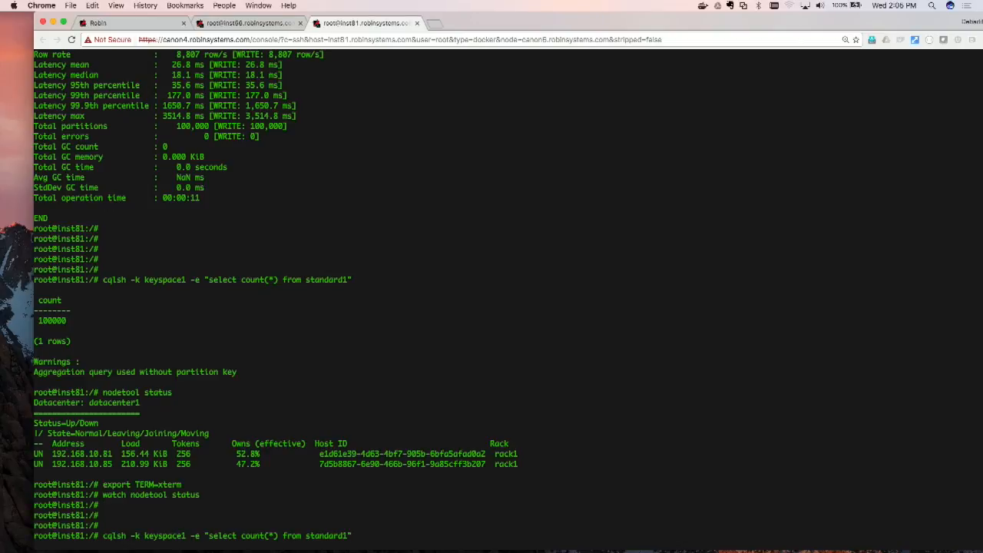
pyautogui.press('Return')
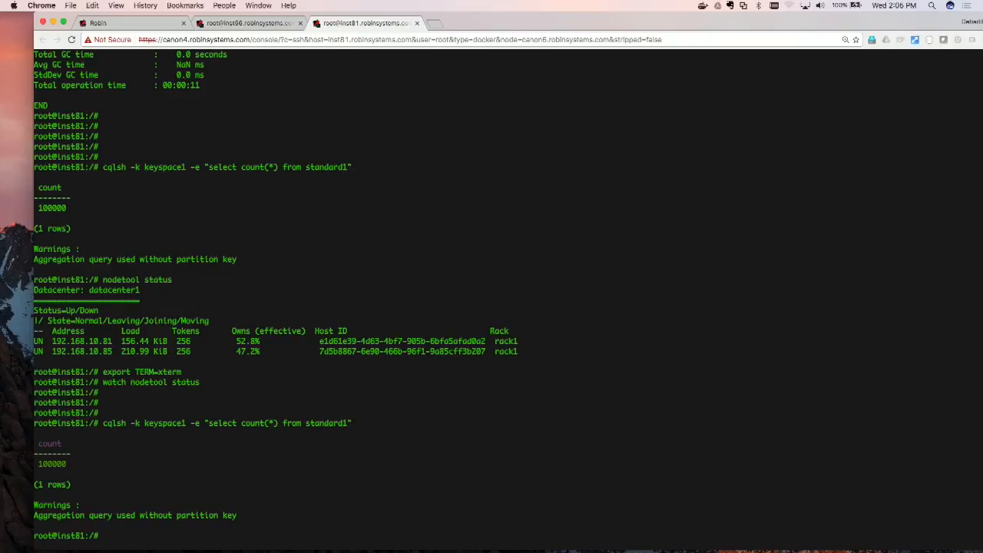
# Step: Start an interactive cqlsh session on inst81 with a few blank prompts
pyautogui.write('cqlsh')
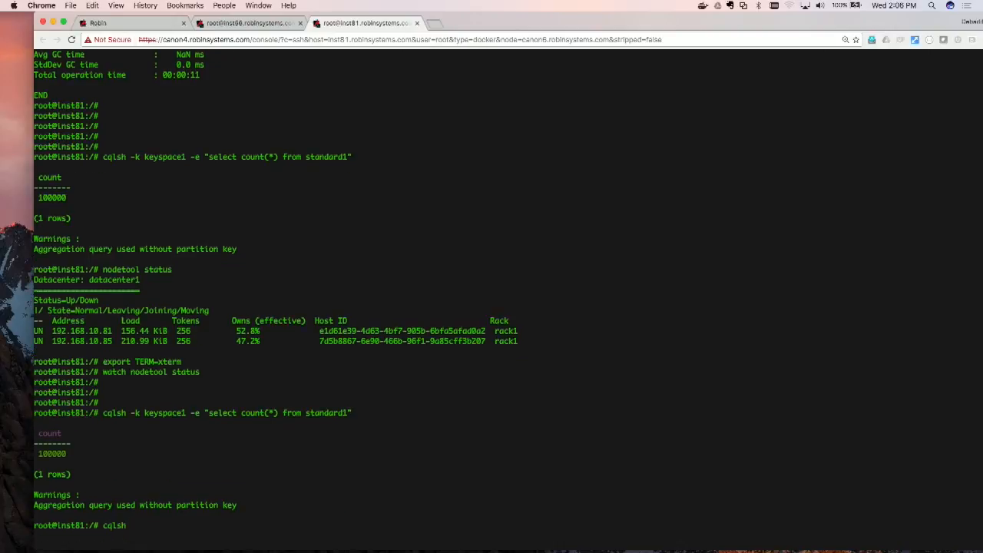
pyautogui.press('Return')
# Step: Delete the Cassandra keyspace with the statement drop keyspace keyspace1;
pyautogui.press('Return')
pyautogui.press('Return')
pyautogui.press('Return')
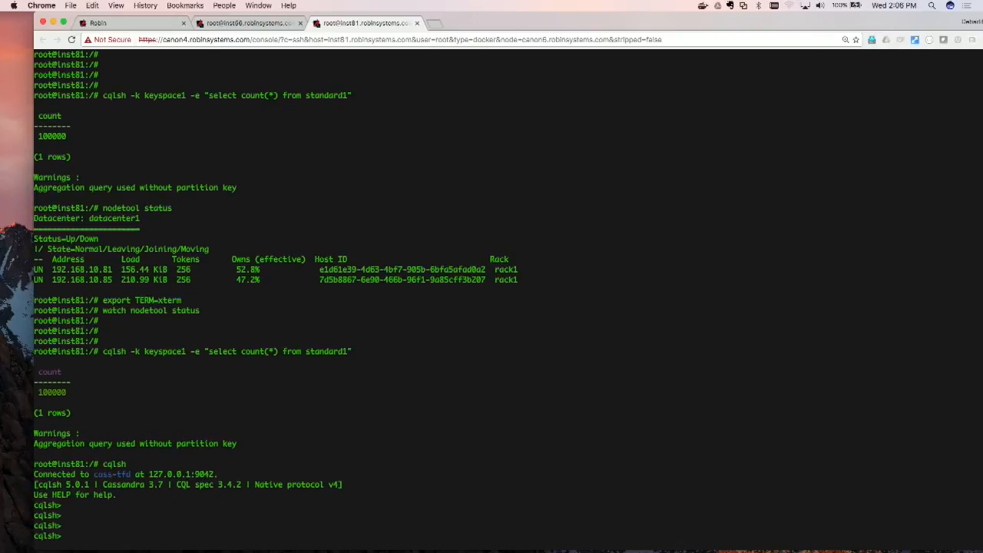
pyautogui.write('drop keyspace kespace')
pyautogui.press('BackSpace')
pyautogui.press('BackSpace')
pyautogui.press('BackSpace')
pyautogui.press('BackSpace')
pyautogui.press('BackSpace')
pyautogui.write('yspace1;')
pyautogui.press('Return')
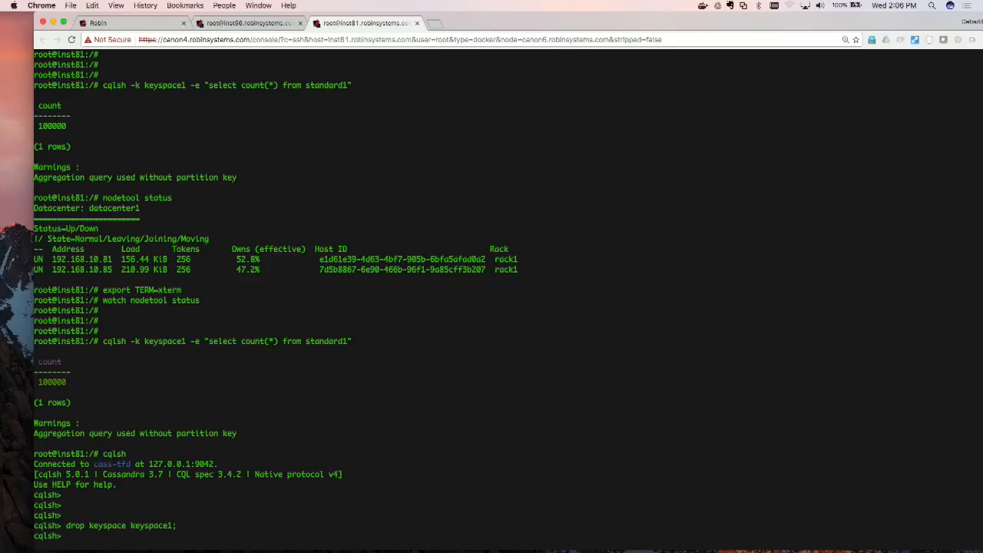
# Step: Exit the cqlsh session and clear the inst81 terminal screen
pyautogui.write('exit')
pyautogui.press('Return')
pyautogui.write('v')
pyautogui.press('BackSpace')
pyautogui.write('clked')
pyautogui.press('BackSpace')
pyautogui.press('BackSpace')
pyautogui.press('BackSpace')
pyautogui.write('ear')
pyautogui.press('Return')
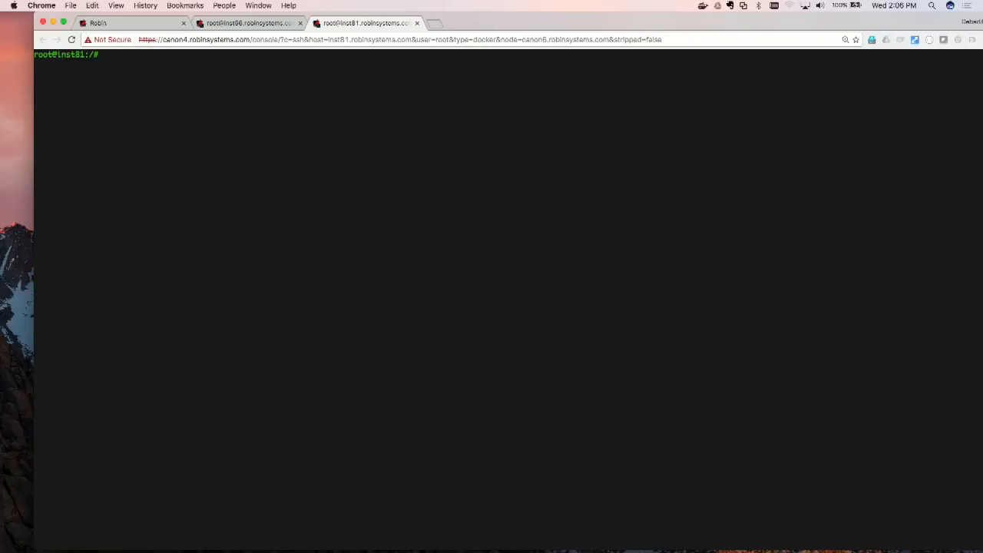
# Step: Rerun the earlier cassandra-stress write with n=10000 against nodes 192.168.10.81 and 192.168.10.85, and interrupt it
pyautogui.press('Up')
pyautogui.press('Up')
pyautogui.press('Up')
pyautogui.press('Up')
pyautogui.press('Up')
pyautogui.press('Up')
pyautogui.press('Up')
pyautogui.press('Up')
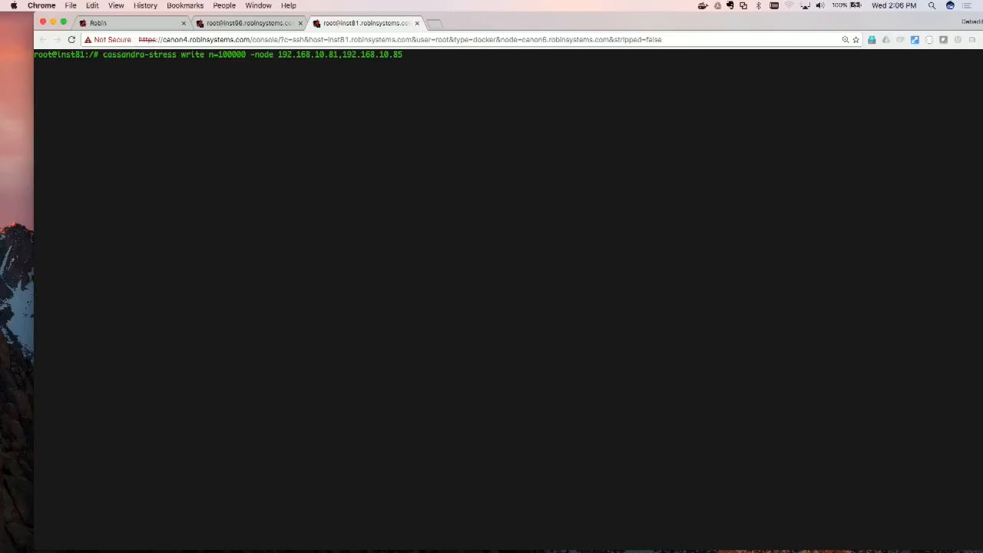
pyautogui.press('Left')
pyautogui.press('Left')
pyautogui.press('Left')
pyautogui.press('Left')
pyautogui.press('Left')
pyautogui.press('Left')
pyautogui.press('Left')
pyautogui.press('Left')
pyautogui.press('Left')
pyautogui.press('Left')
pyautogui.press('Left')
pyautogui.press('Left')
pyautogui.press('Left')
pyautogui.press('Left')
pyautogui.press('Left')
pyautogui.press('Left')
pyautogui.press('Left')
pyautogui.press('Left')
pyautogui.press('Left')
pyautogui.press('Left')
pyautogui.press('Left')
pyautogui.press('Left')
pyautogui.press('Left')
pyautogui.press('Left')
pyautogui.press('Left')
pyautogui.press('Left')
pyautogui.press('Left')
pyautogui.press('Left')
pyautogui.press('Left')
pyautogui.press('Left')
pyautogui.press('Left')
pyautogui.press('Left')
pyautogui.press('Left')
pyautogui.press('Left')
pyautogui.press('Left')
pyautogui.press('Left')
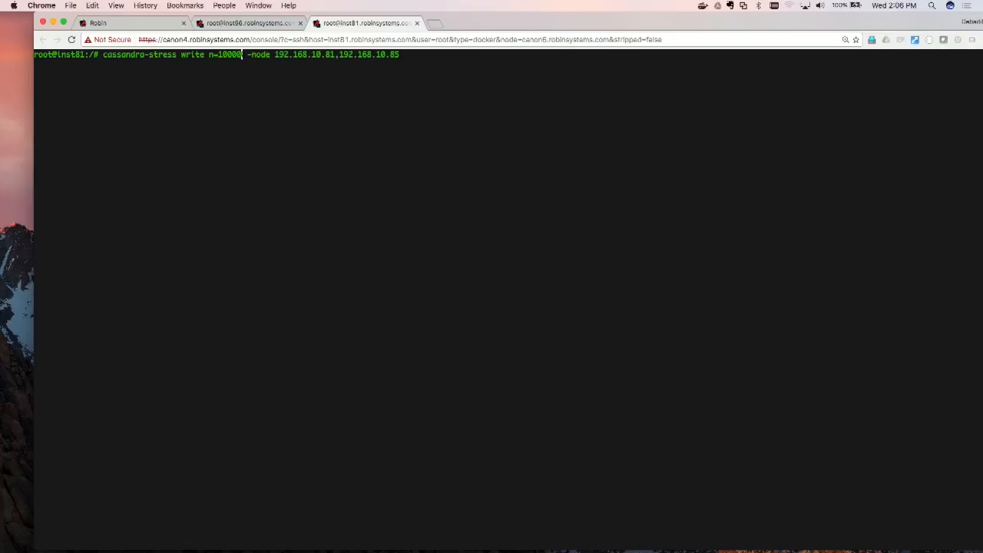
pyautogui.press('BackSpace')
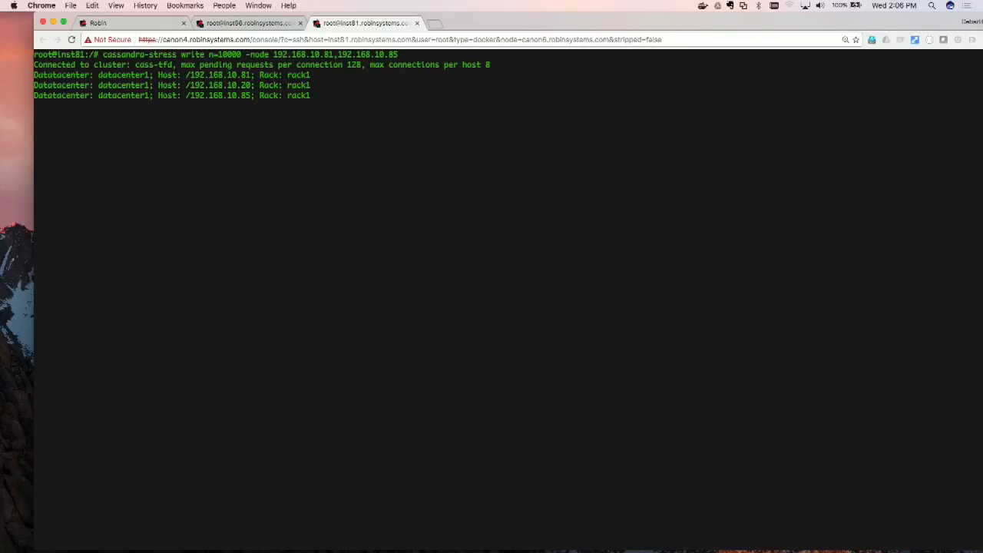
pyautogui.hotkey('ctrl', 'c')
# Step: List the addresses of the cluster's current nodes with nodetool status
pyautogui.write('nodetool status')
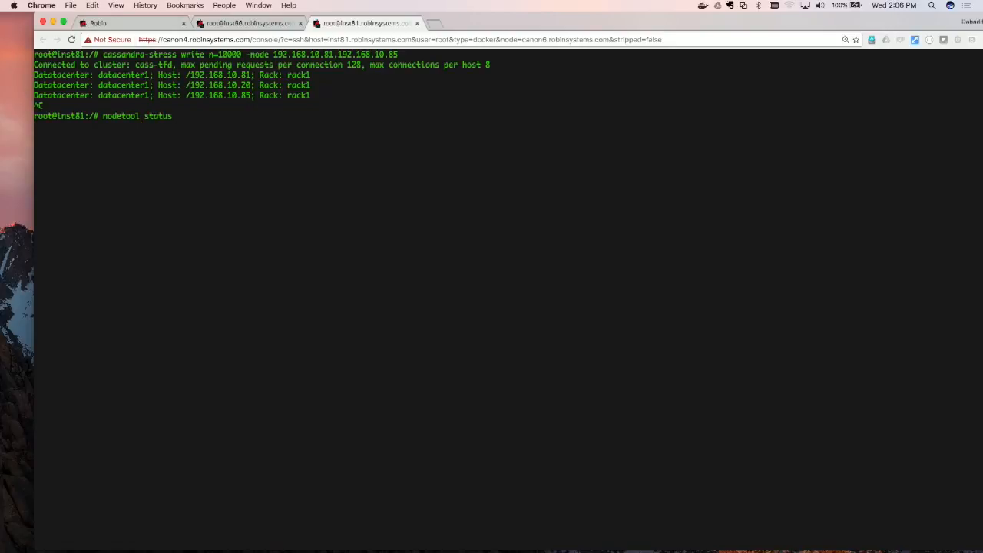
pyautogui.press('Return')
# Step: Run cassandra-stress write n=10000 with node 192.168.10.20 added after 192.168.10.81 and 192.168.10.85
pyautogui.press('Up')
pyautogui.press('Up')
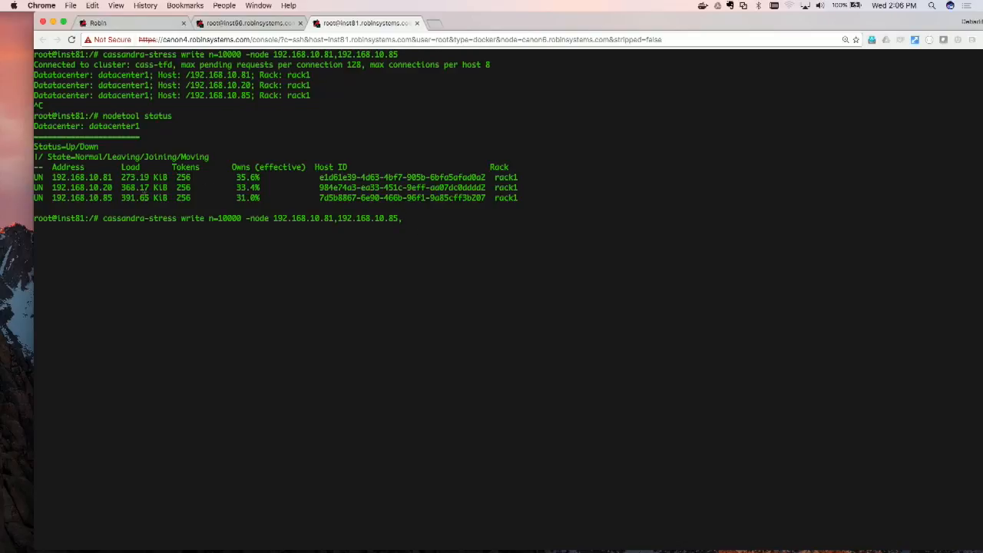
pyautogui.moveTo(52, 187); pyautogui.dragTo(113, 187)
pyautogui.press('super+v')
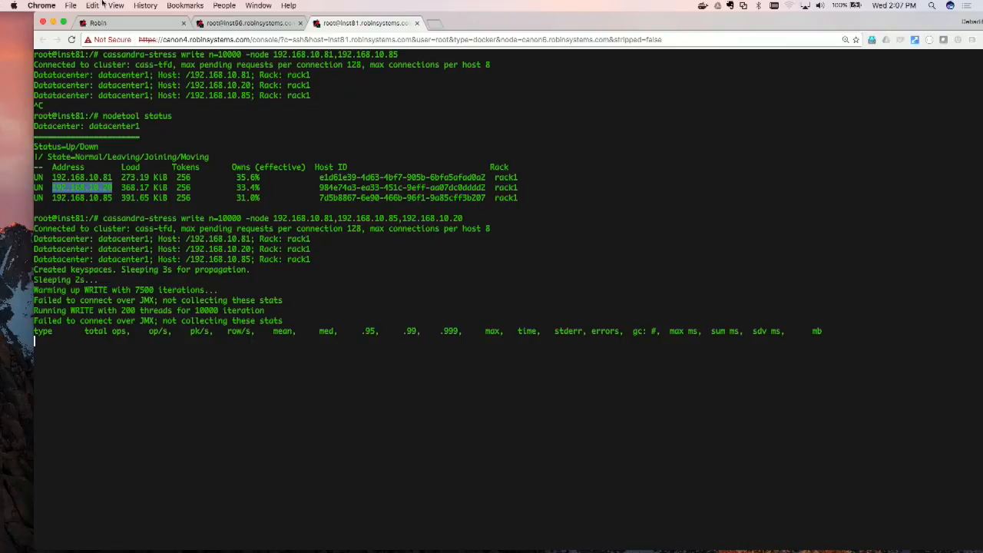
# Step: Switch to the Robin console and open Copilot's job history
pyautogui.click(158, 22)
pyautogui.scroll(5, 131, 168)
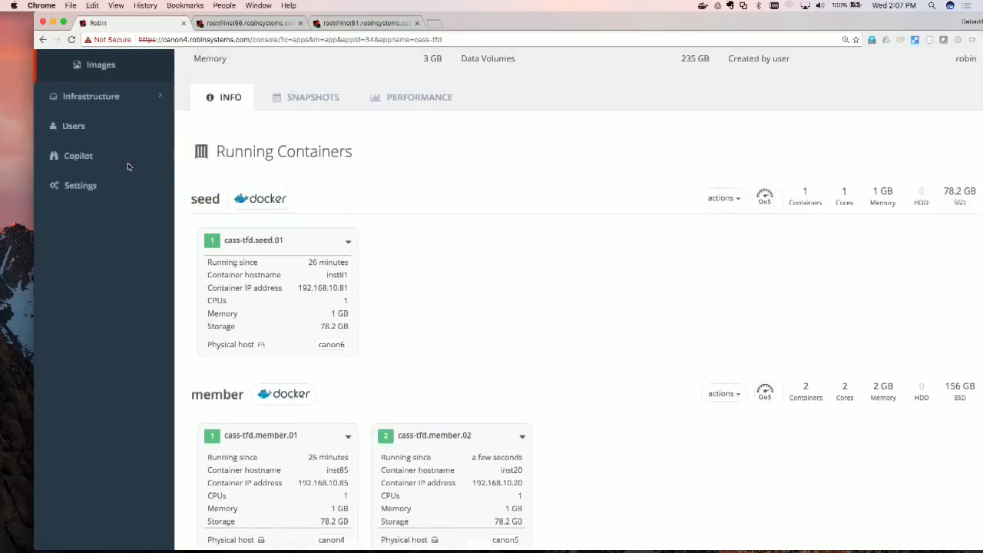
pyautogui.click(81, 254)
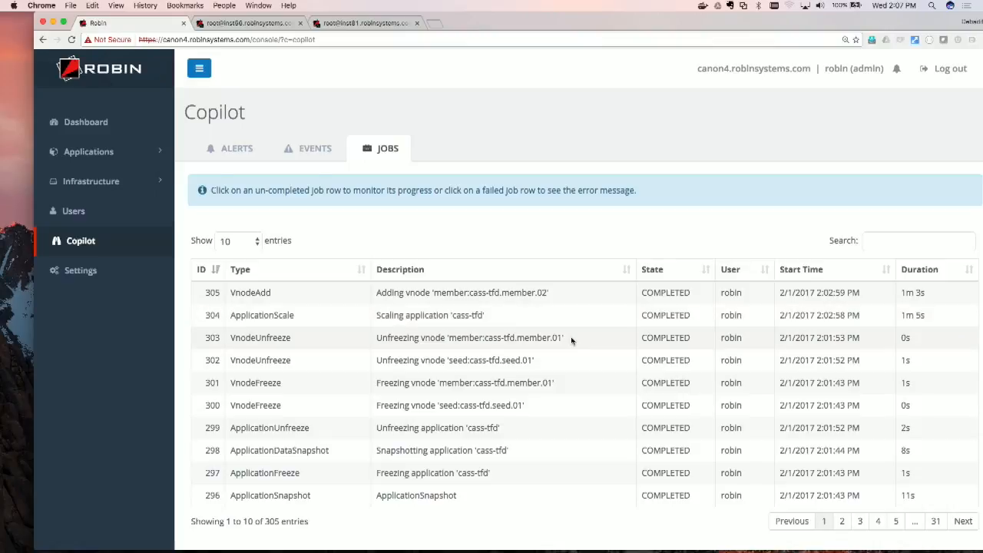
# Step: Show the second page of the job history to review the earlier Oracle snapshot and clone jobs
pyautogui.click(842, 520)
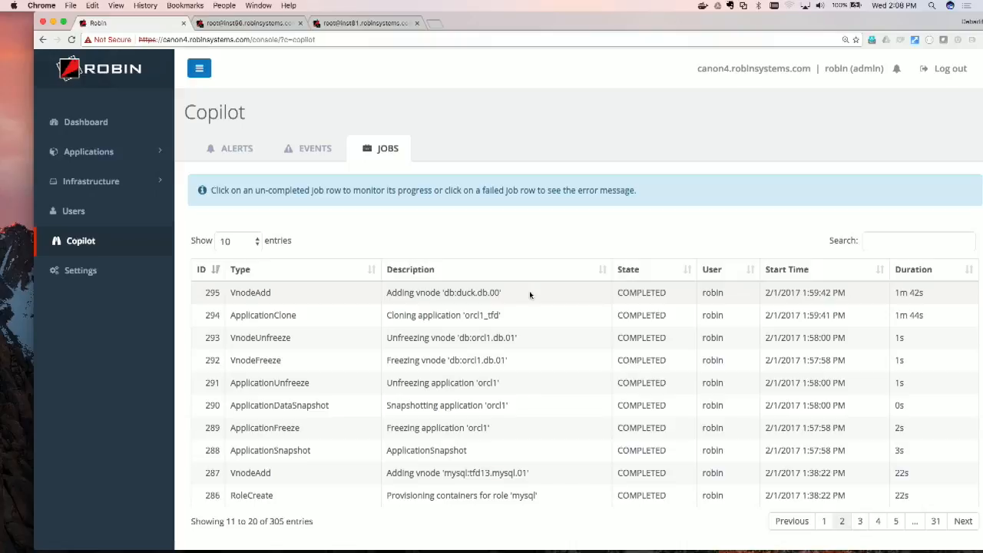
# Step: Open the details of the Oracle application duck from the applications list
pyautogui.click(116, 156)
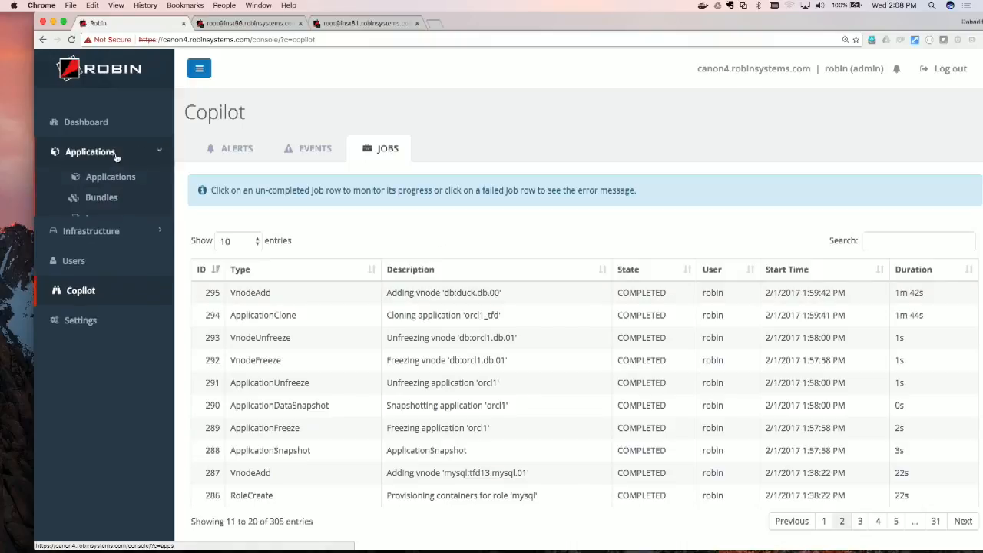
pyautogui.click(115, 177)
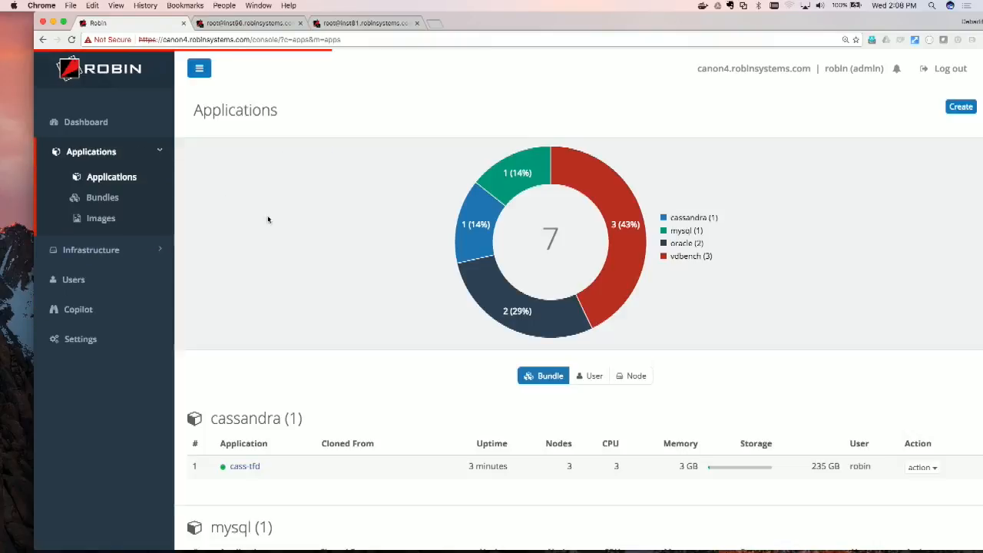
pyautogui.scroll(-5, 268, 220)
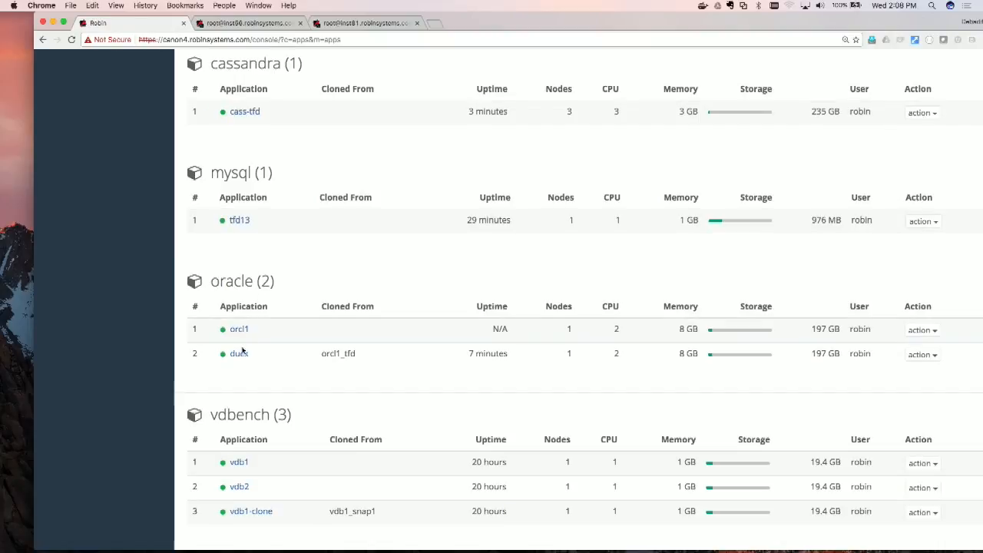
pyautogui.click(239, 355)
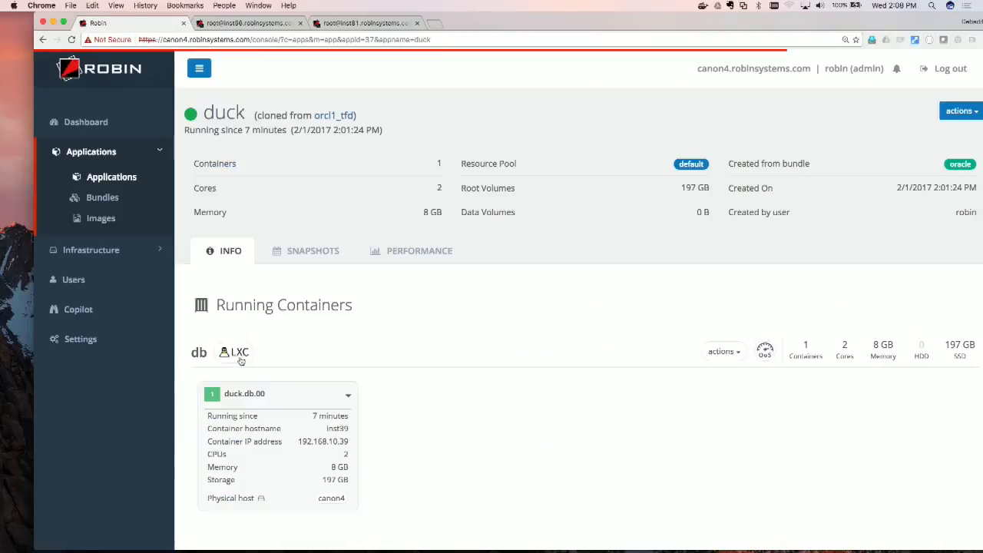
# Step: Open a console on container duck.db.00 and accept its host authenticity prompt with yes
pyautogui.click(348, 394)
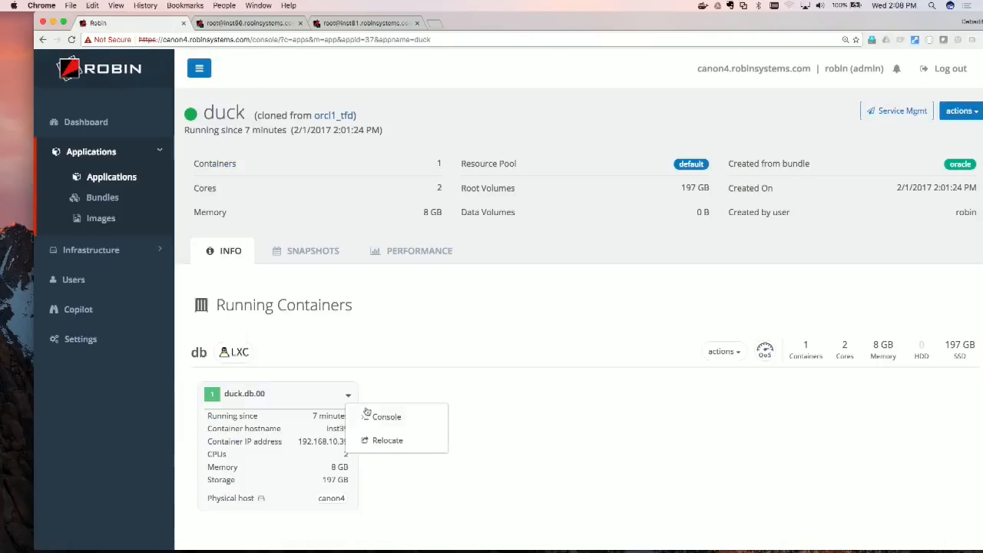
pyautogui.click(368, 416)
pyautogui.write('y')
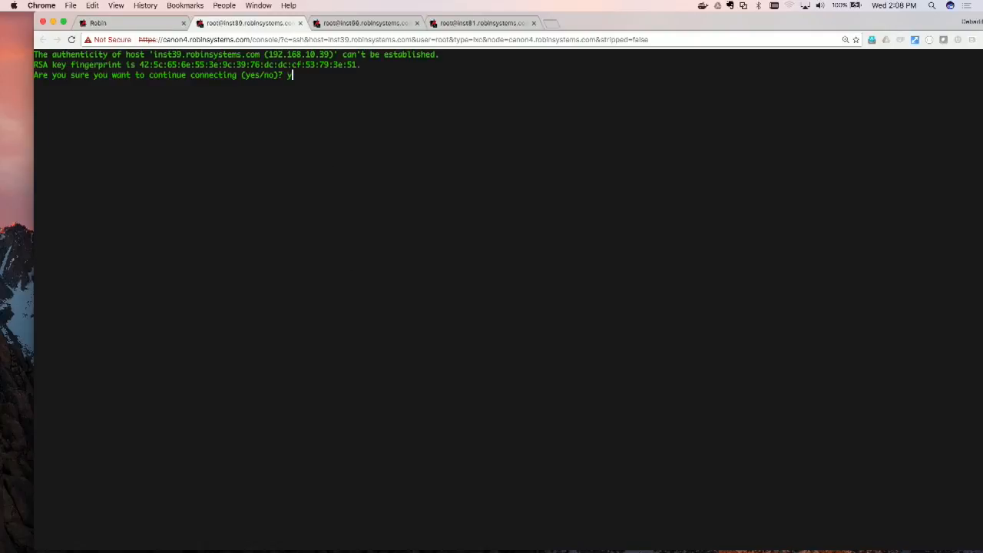
pyautogui.write('es')
pyautogui.press('Return')
# Step: Switch the container's shell session from root to the oracle user with a login shell
pyautogui.write('su')
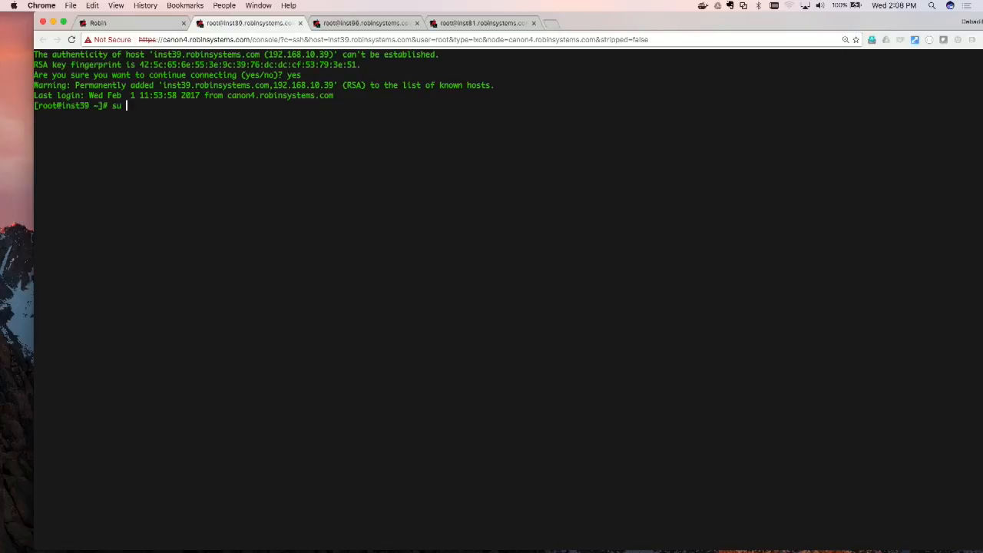
pyautogui.write('- oracle')
pyautogui.press('Return')
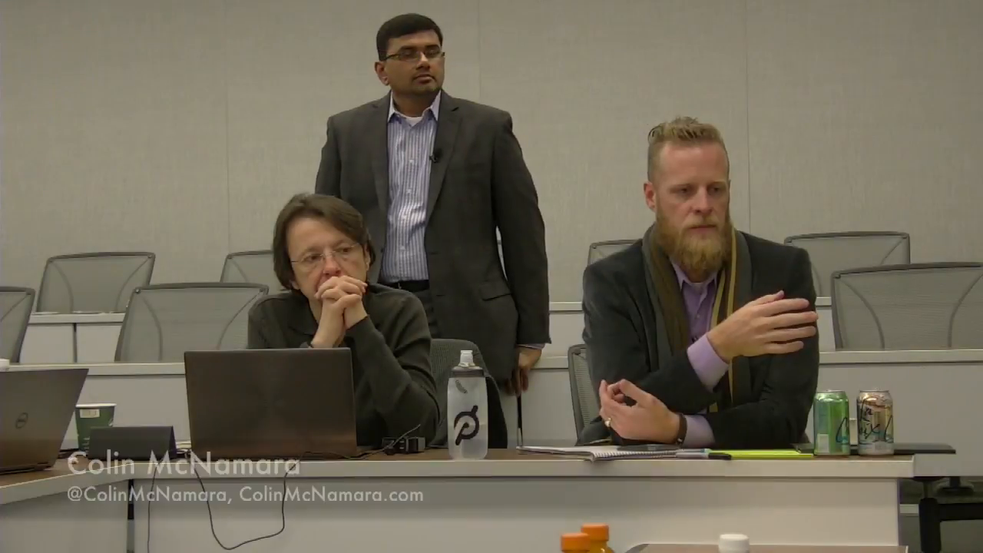
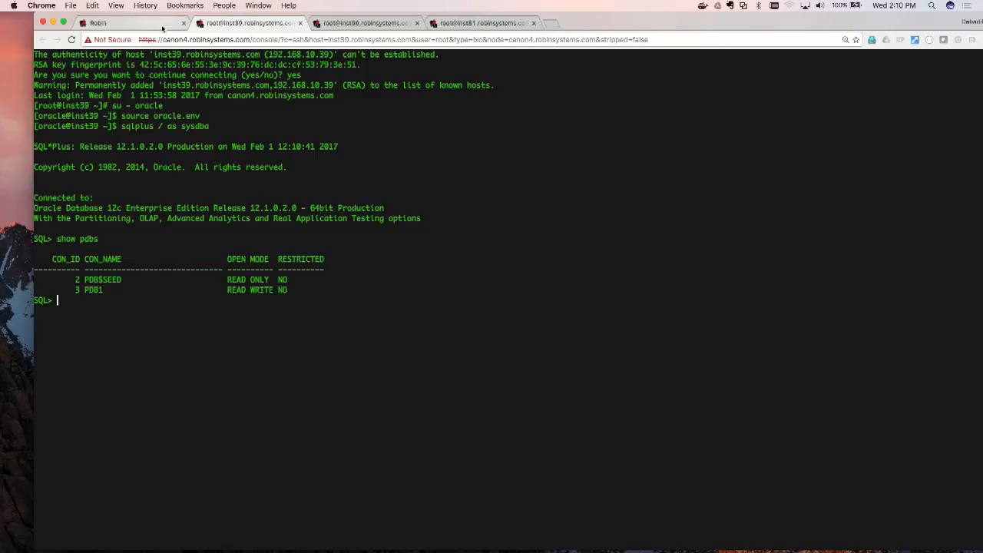
# Step: Exit the oracle user's session on the inst56 console and close that console
pyautogui.click(384, 23)
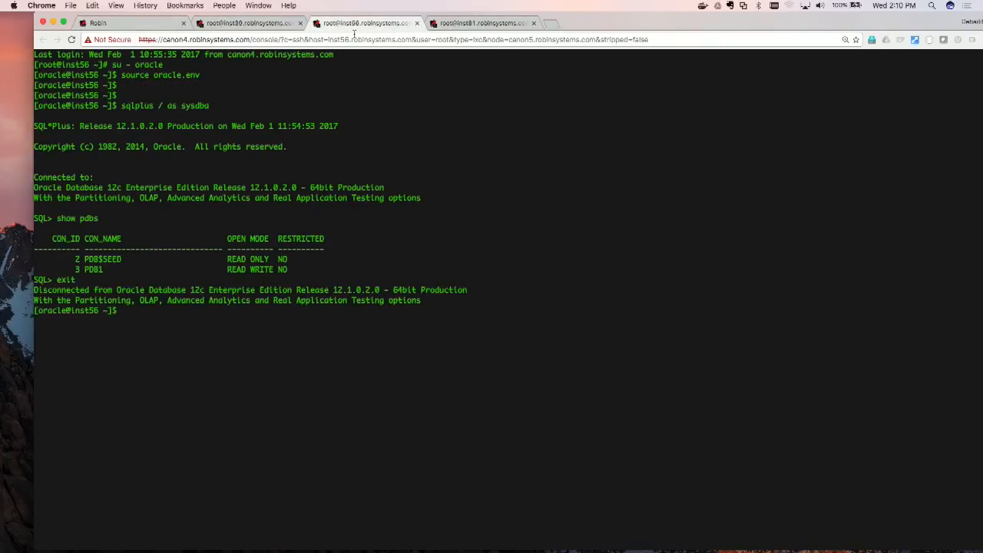
pyautogui.write('exit')
pyautogui.press('Return')
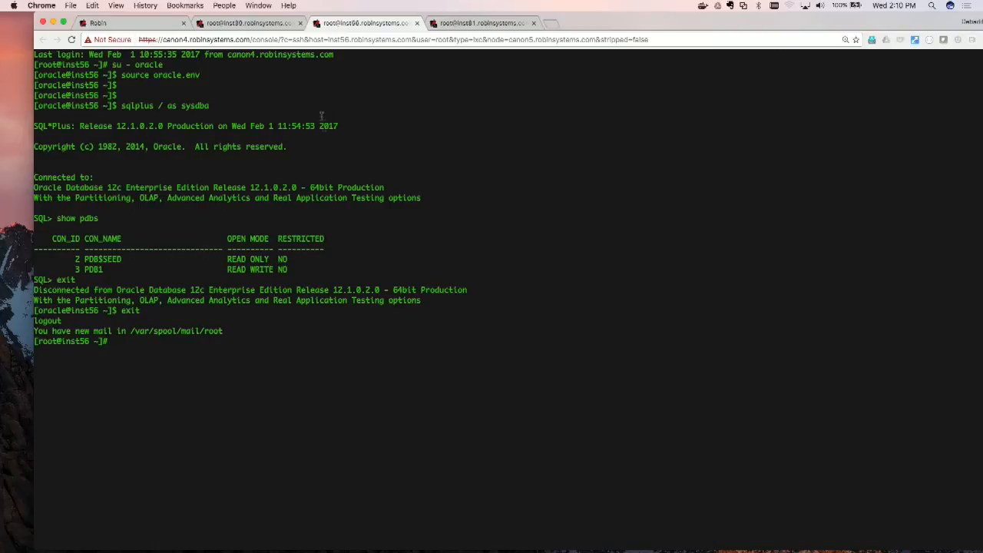
pyautogui.click(417, 23)
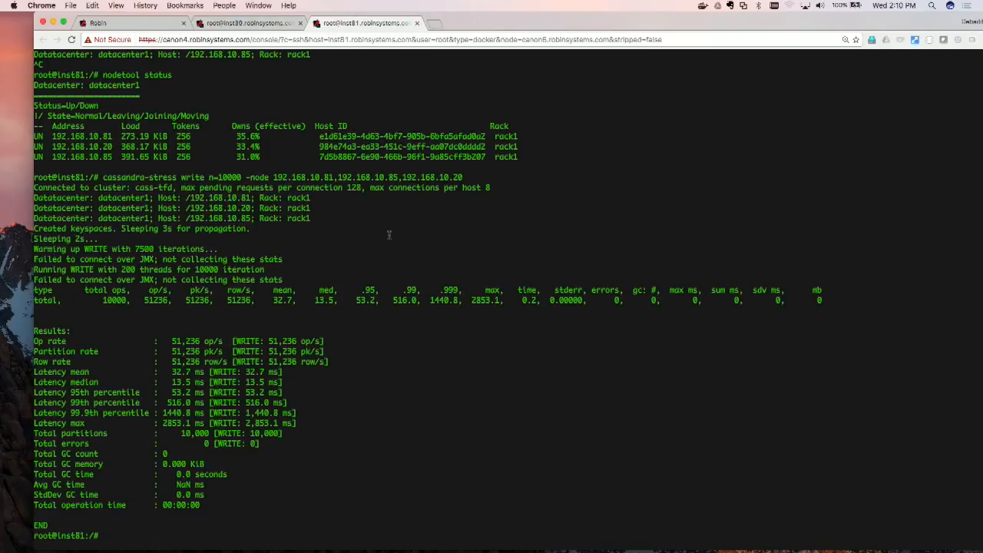
# Step: On the inst81 console, rerun the earlier cqlsh query counting the rows of standard1 in keyspace1
pyautogui.press('Up')
pyautogui.press('Up')
pyautogui.press('Up')
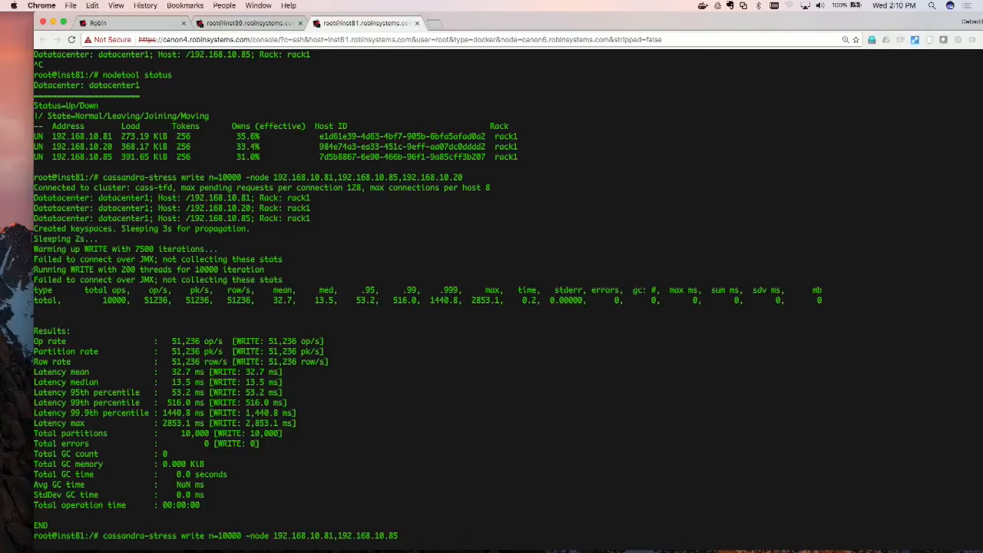
pyautogui.press('Up')
pyautogui.press('Up')
pyautogui.press('Up')
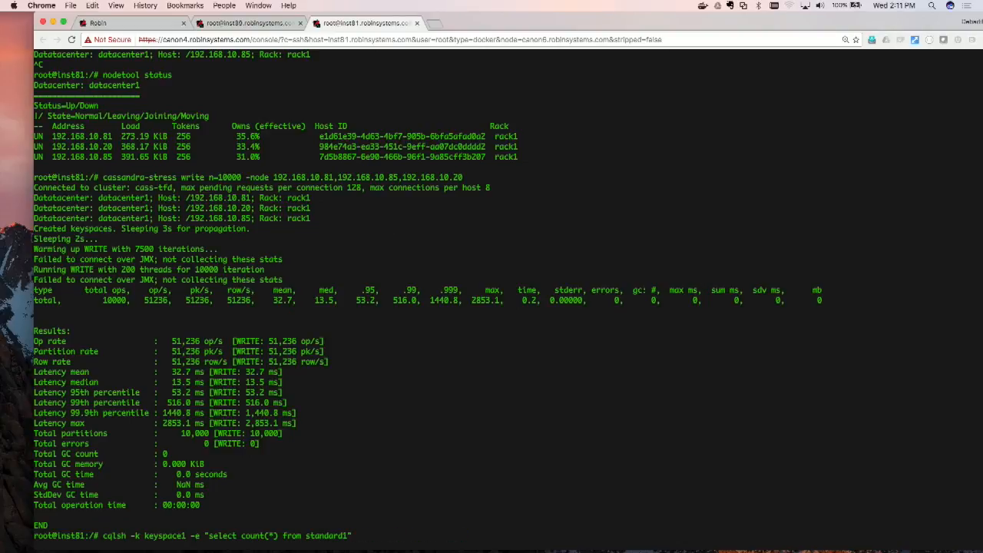
pyautogui.press('Return')
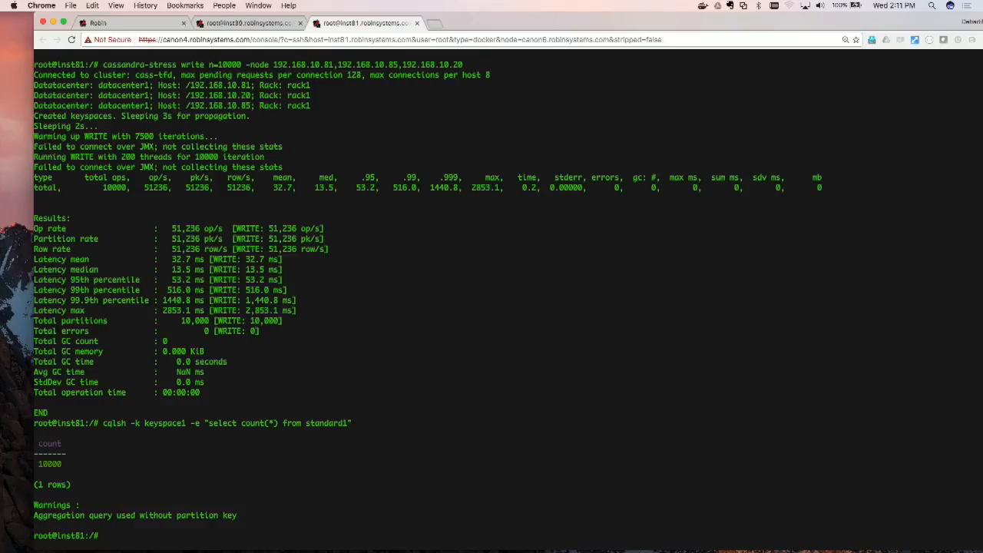
# Step: Open the Cassandra application cass-tfd in Robin and show its snapshots
pyautogui.click(118, 23)
pyautogui.click(111, 178)
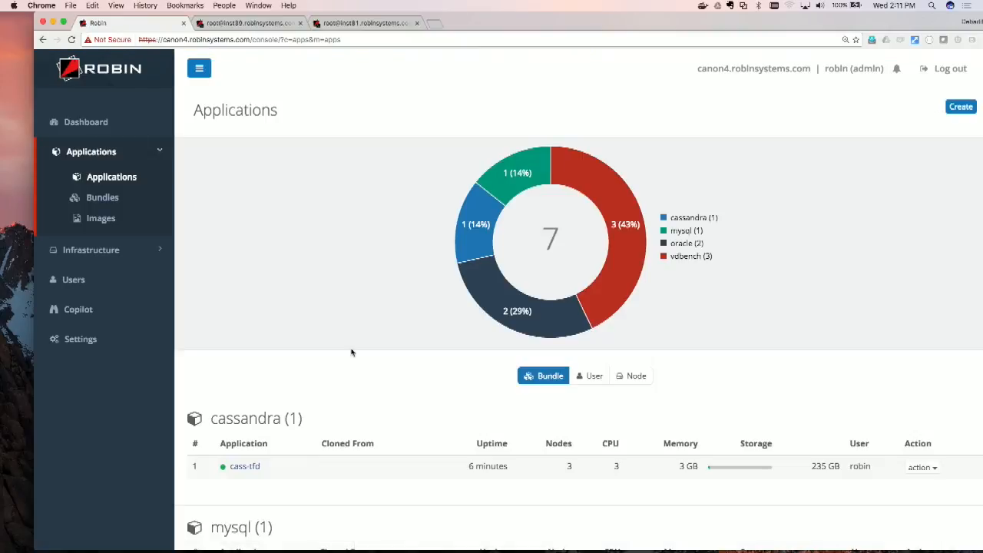
pyautogui.scroll(-1, 350, 350)
pyautogui.scroll(-5, 351, 352)
pyautogui.click(247, 295)
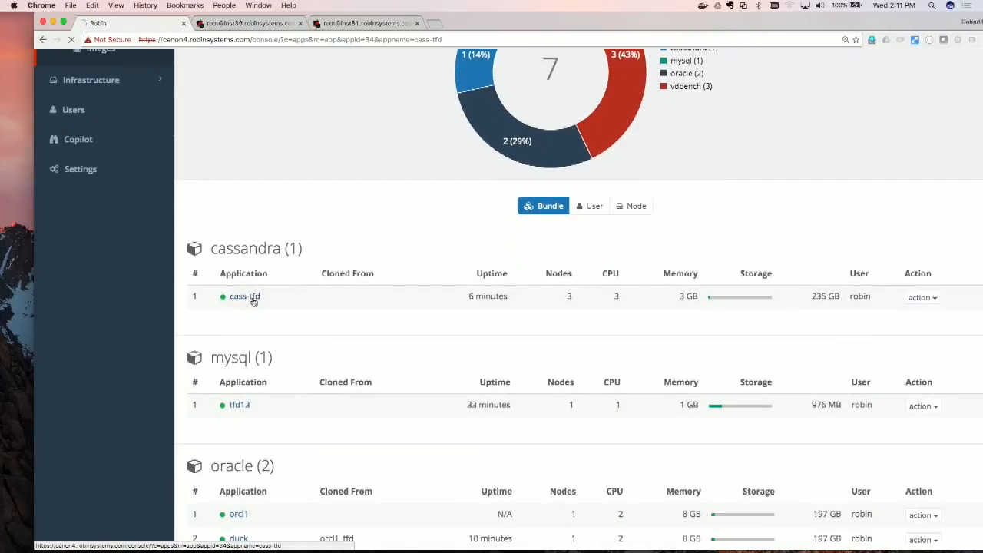
pyautogui.scroll(-3, 349, 334)
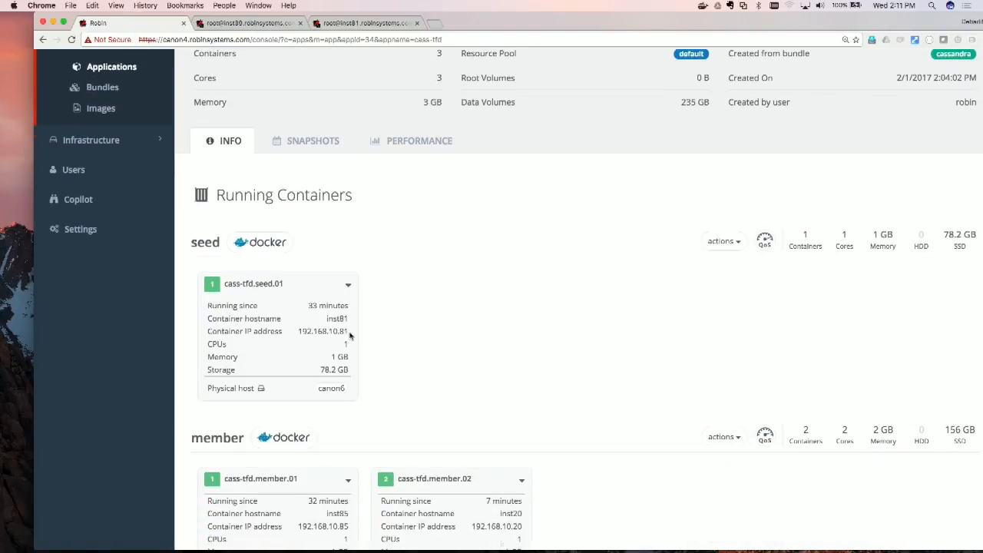
pyautogui.click(322, 143)
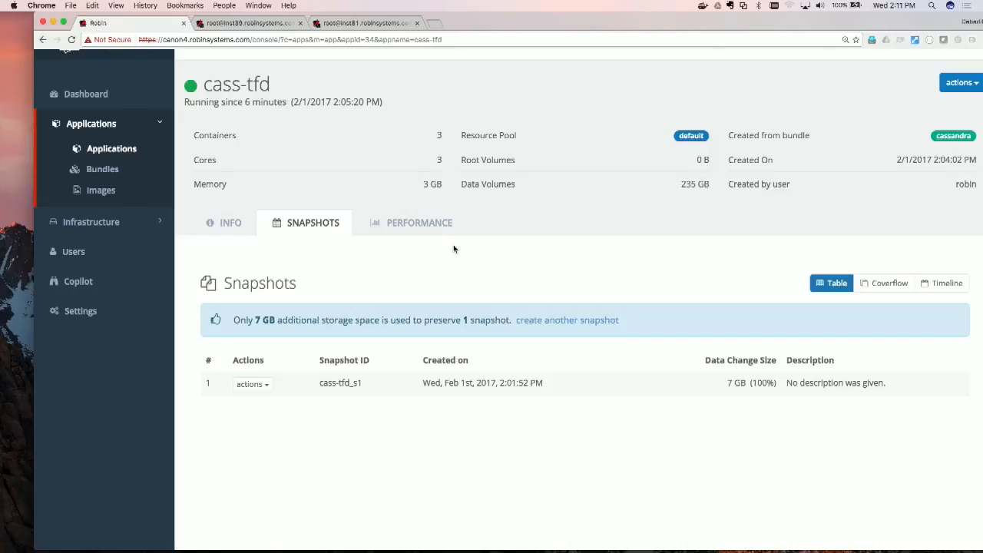
# Step: Create a thin clone named tfd_11 from snapshot cass-tfd_s1 and expand the clone job's progress details
pyautogui.click(266, 383)
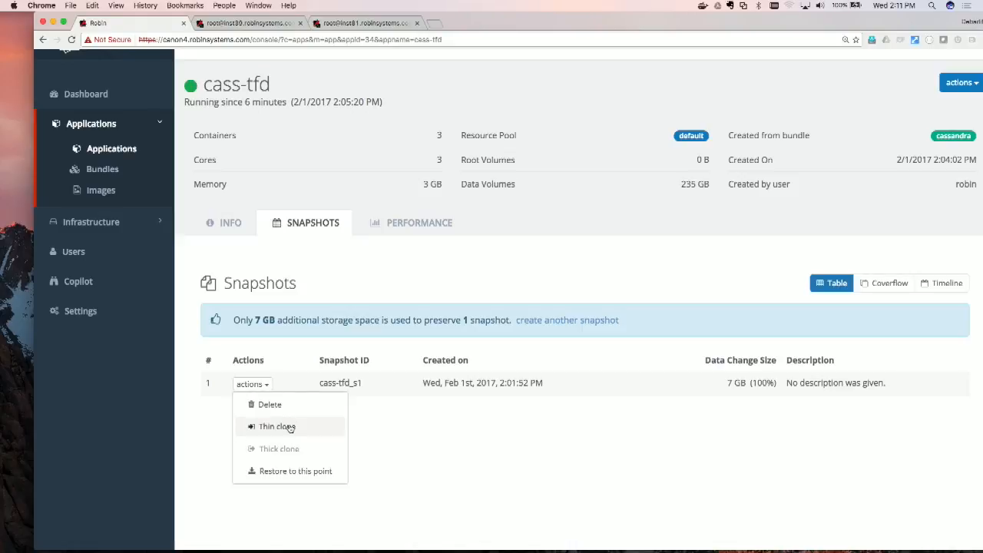
pyautogui.click(288, 426)
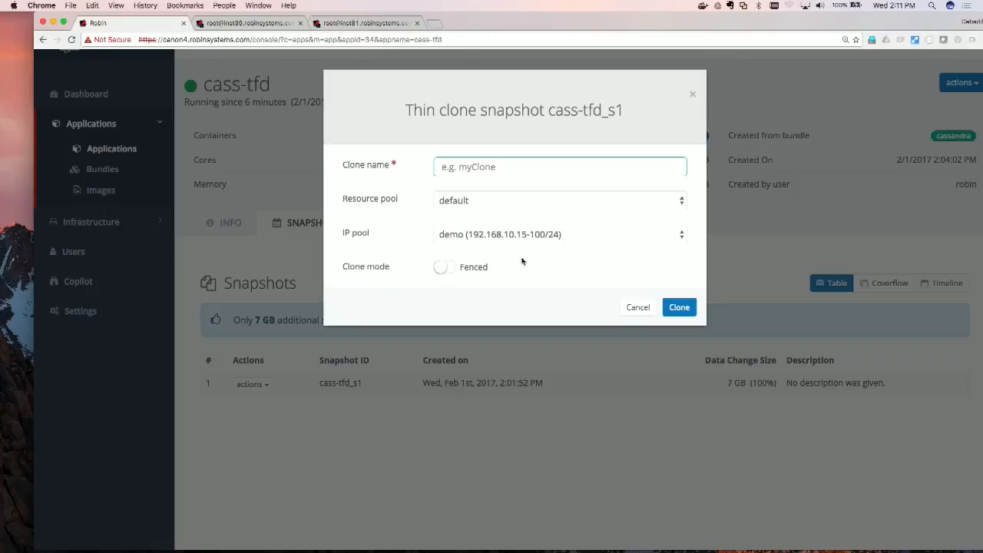
pyautogui.write('tfd_11')
pyautogui.click(684, 314)
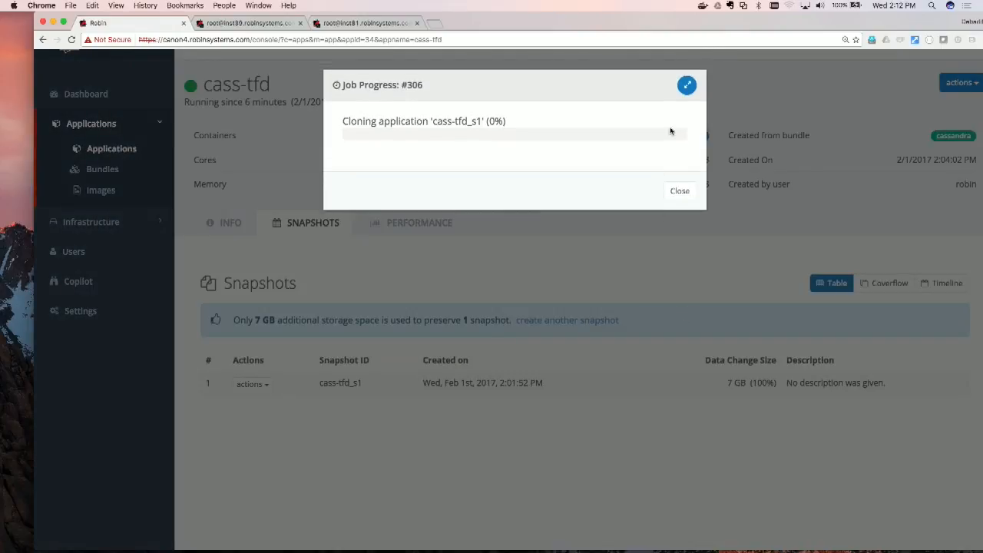
pyautogui.click(686, 85)
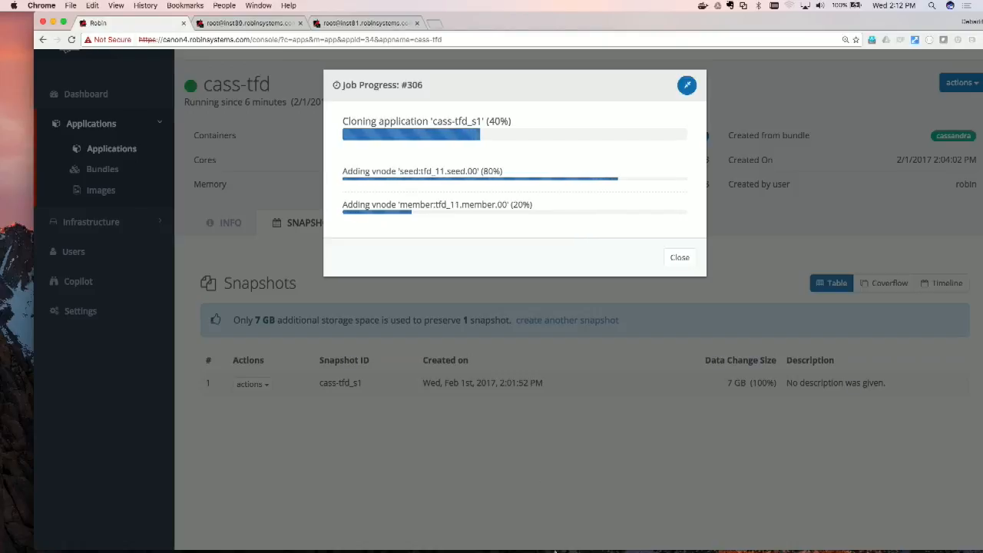
# Step: Switch to Terminal and monitor the clone job on canon6 with watch robin job info 306
pyautogui.moveTo(588, 544)
pyautogui.click(487, 541)
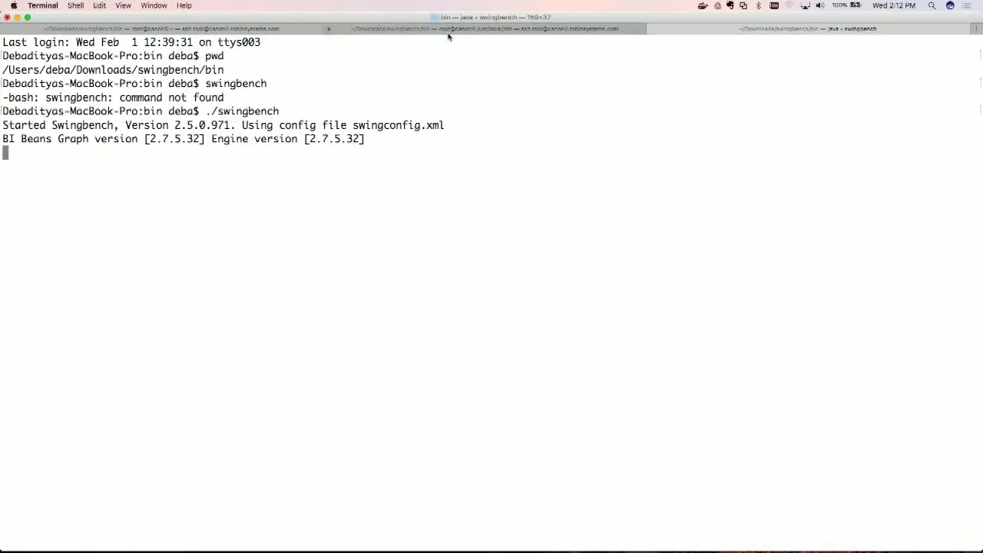
pyautogui.click(256, 29)
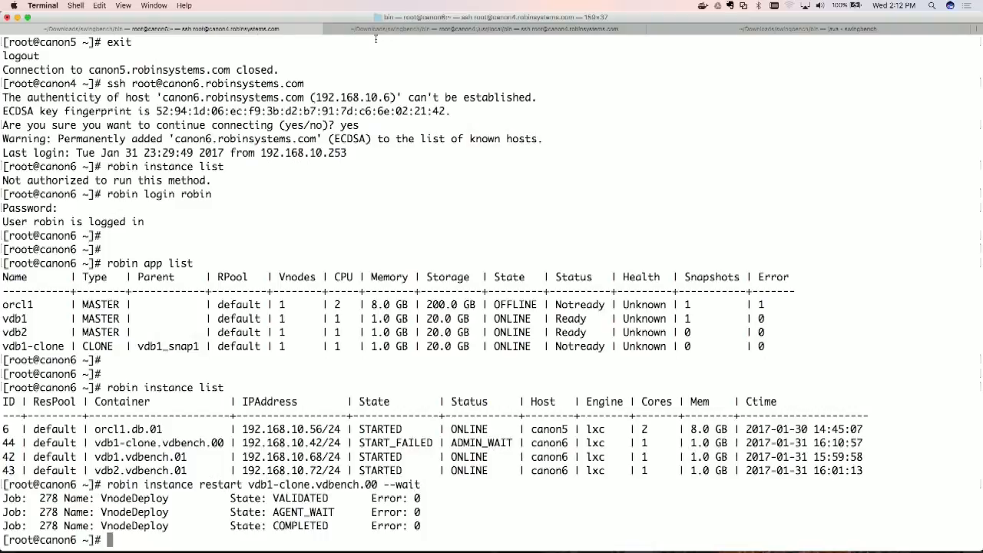
pyautogui.moveTo(354, 18); pyautogui.dragTo(407, 4)
pyautogui.write('watch robin job in')
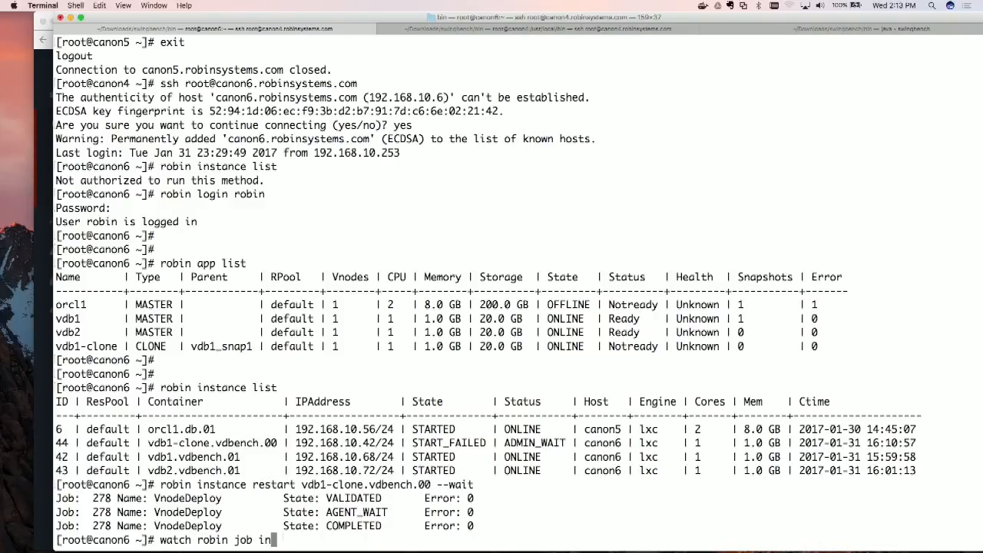
pyautogui.write('fo 306')
pyautogui.press('Return')
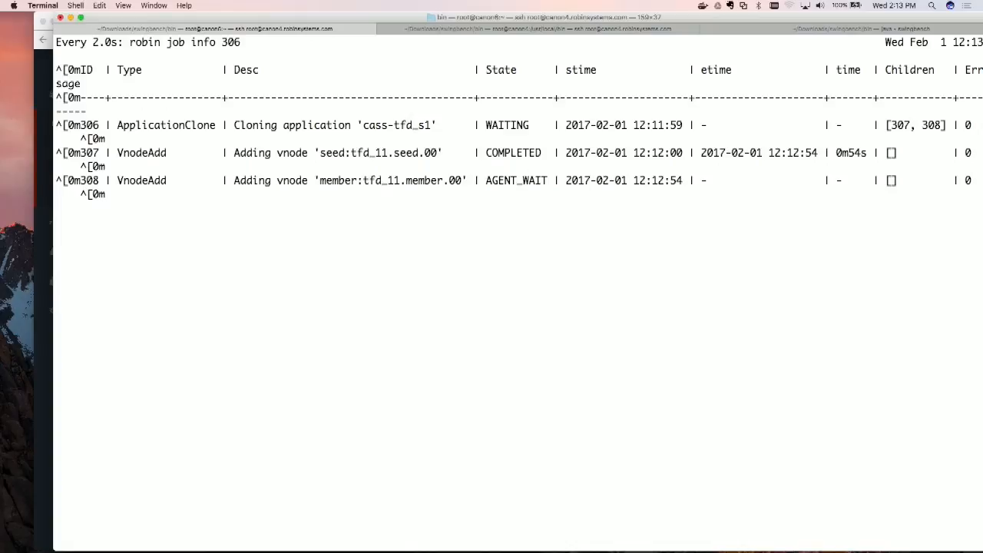
# Step: Return to Robin in Chrome, close the clone job's progress window and open a console on the tfd_11 seed container
pyautogui.moveTo(320, 31); pyautogui.dragTo(305, 152)
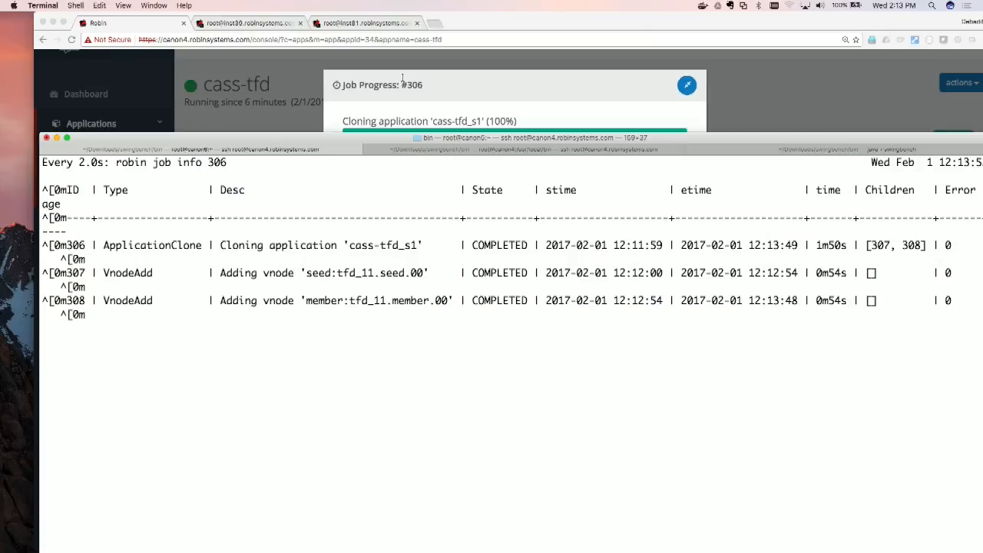
pyautogui.click(433, 89)
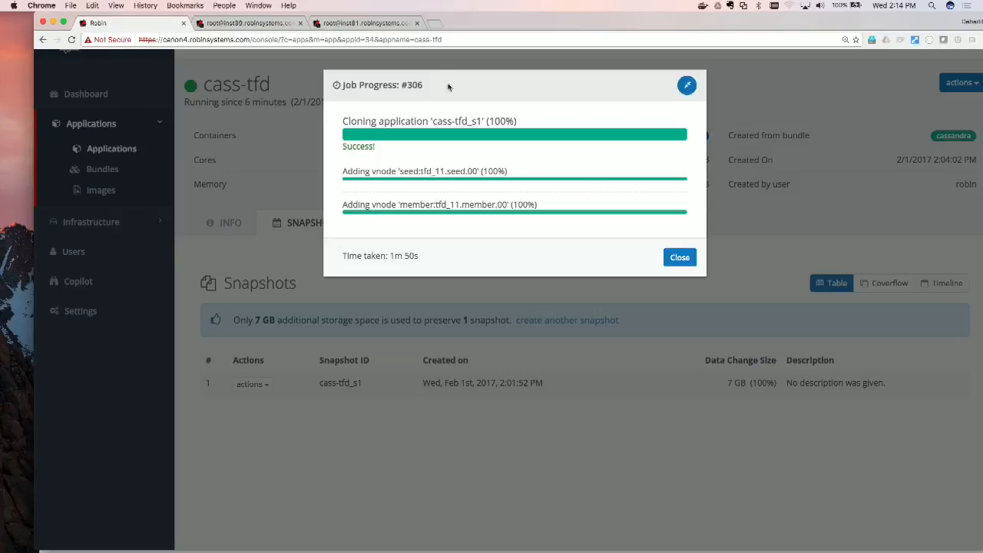
pyautogui.click(678, 258)
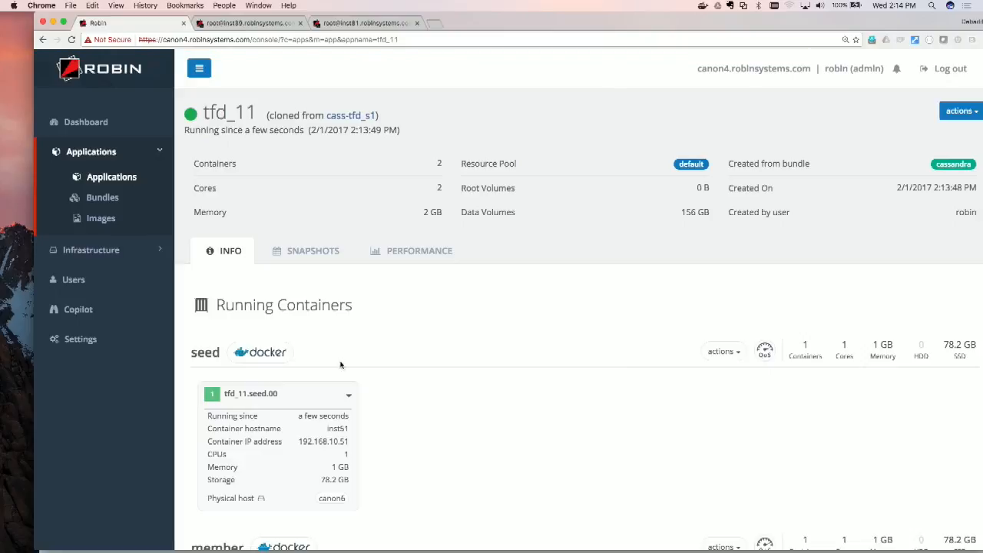
pyautogui.click(349, 394)
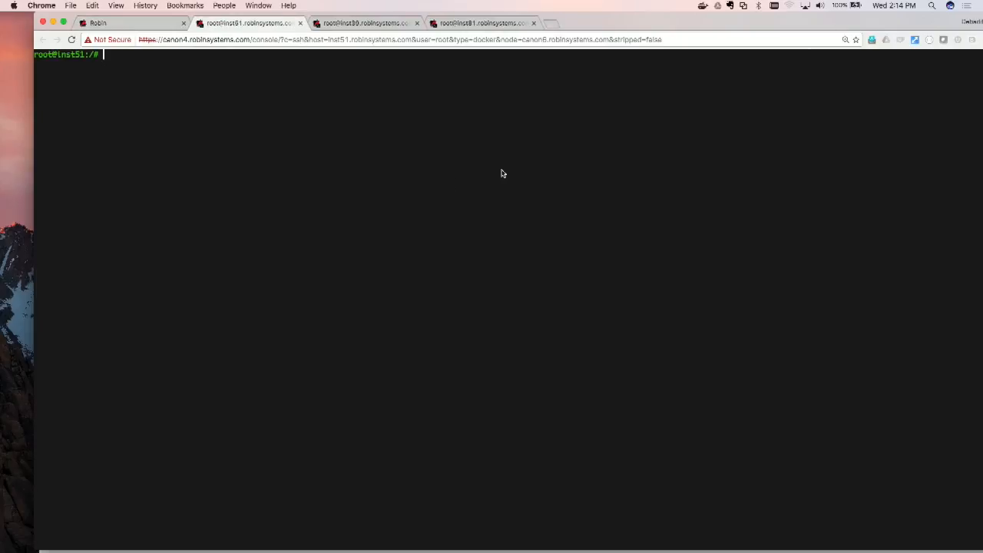
# Step: Enlarge the inst51 console text and check the cloned Cassandra cluster with nodetool status
pyautogui.press('super+equal')
pyautogui.press('super+equal')
pyautogui.write('nod')
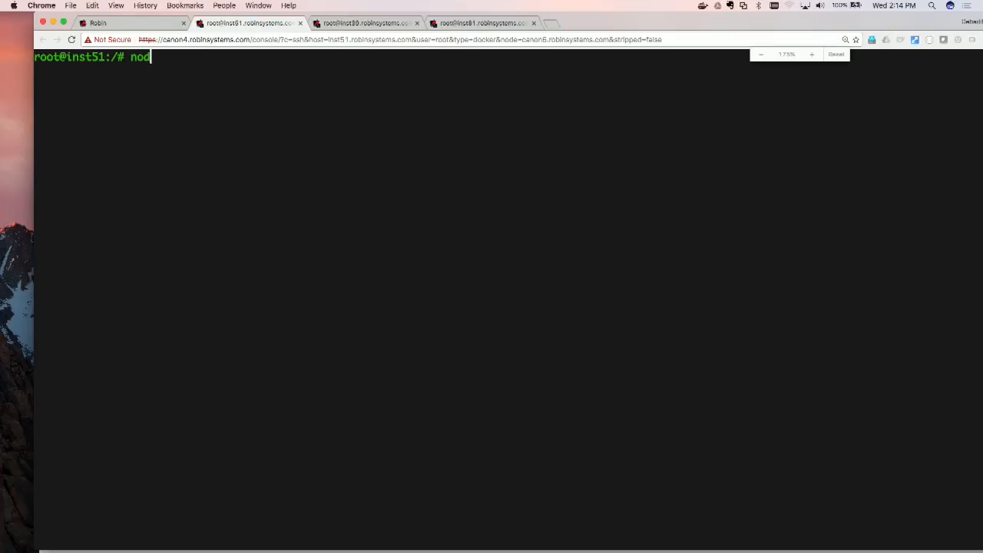
pyautogui.write('etool status')
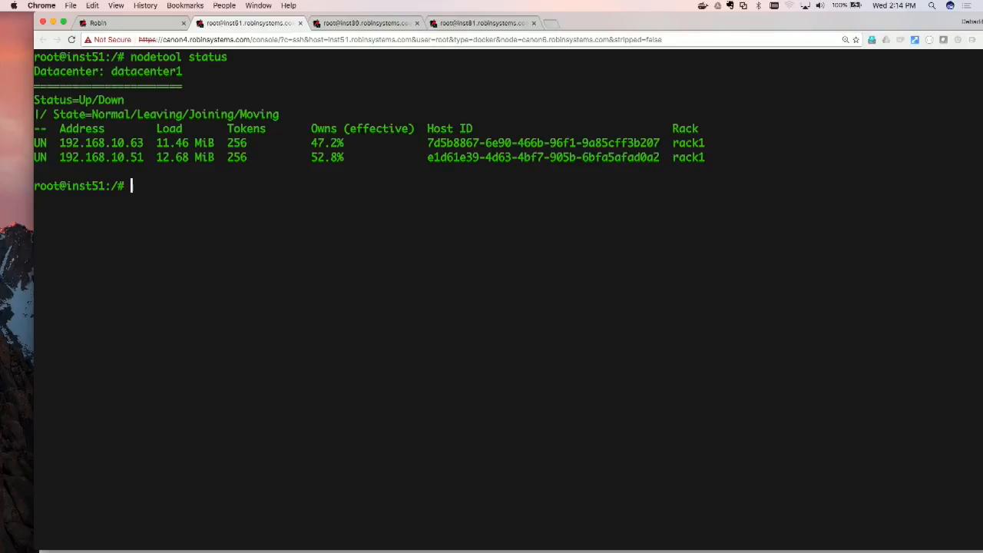
# Step: Count the clone's rows on inst51 with cqlsh -k keyspace1 -e "select count(*) from standard1"
pyautogui.write('c')
pyautogui.press('BackSpace')
pyautogui.write('cs')
pyautogui.press('BackSpace')
pyautogui.write('qlsh -k keyspace')
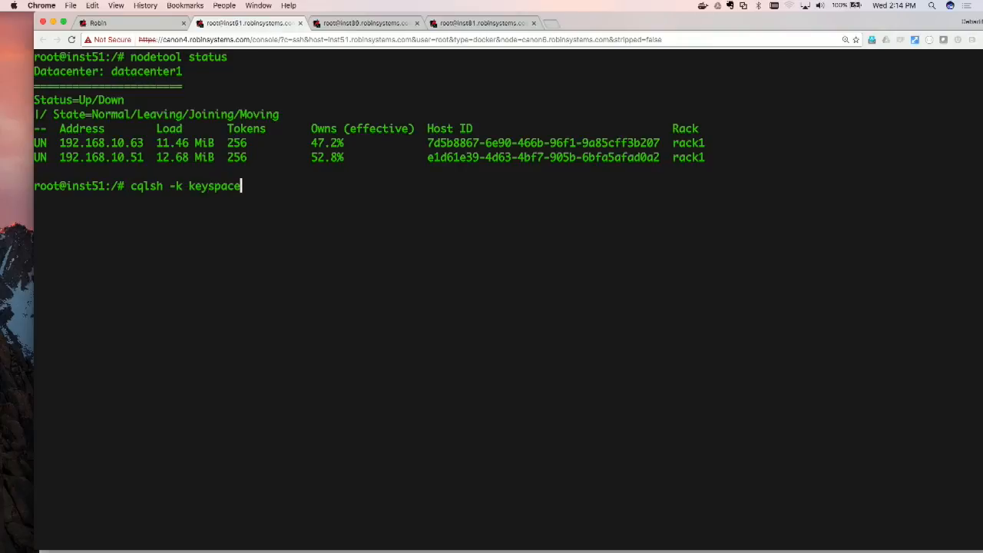
pyautogui.write('1 -e "select count(*) fr')
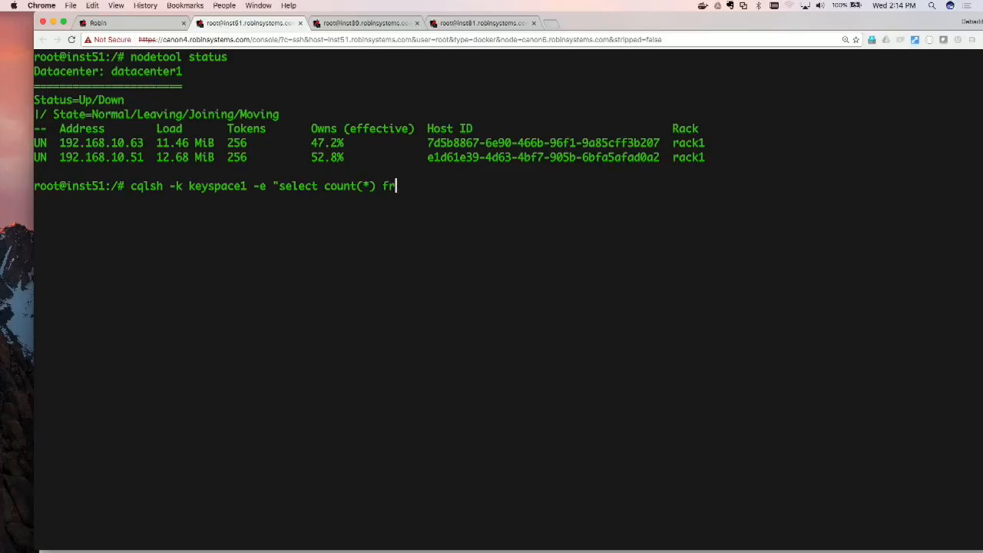
pyautogui.write('om standard1"')
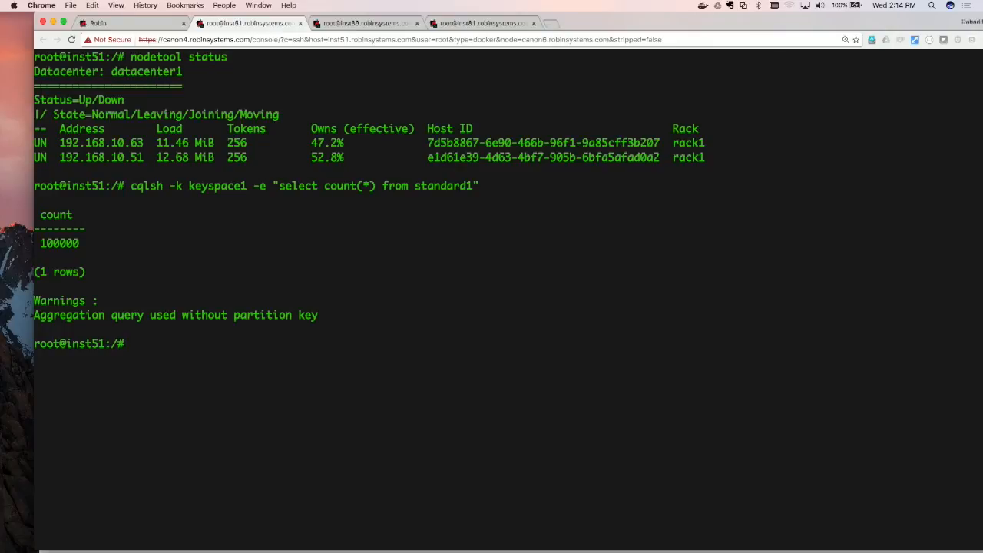
# Step: Close the Oracle container console on inst39
pyautogui.click(384, 24)
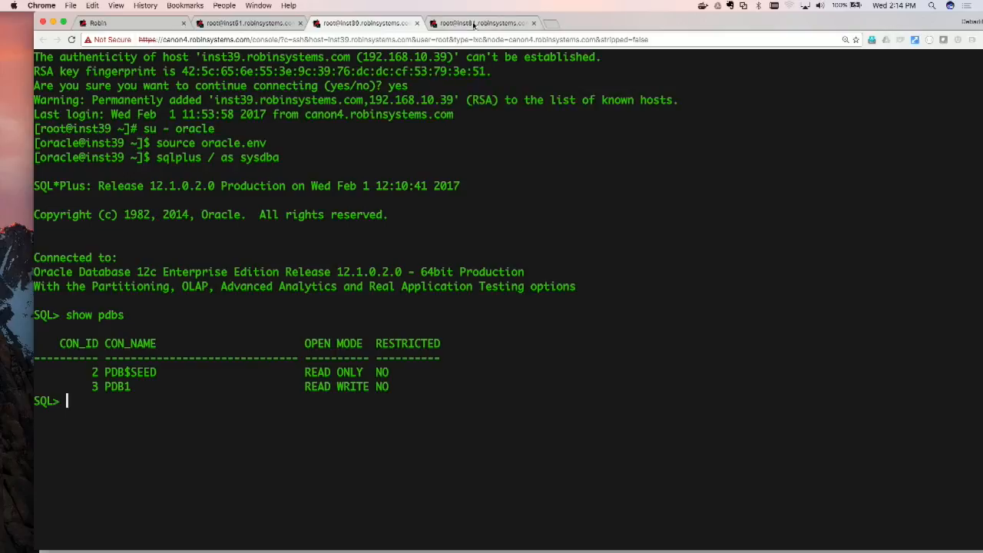
pyautogui.click(417, 23)
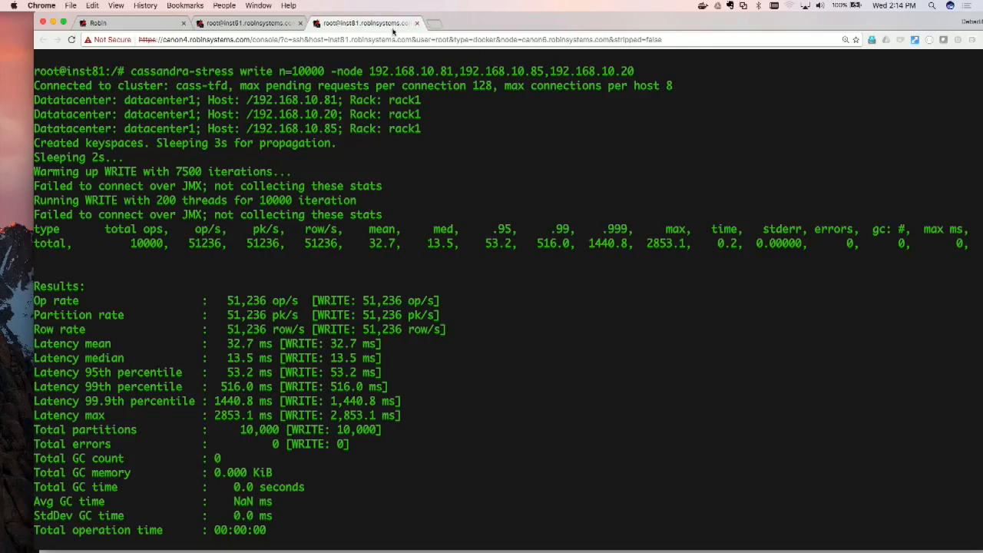
# Step: Rerun the keyspace1 standard1 row count on the inst81 console, then compare it with the clone's count on inst51
pyautogui.press('Return')
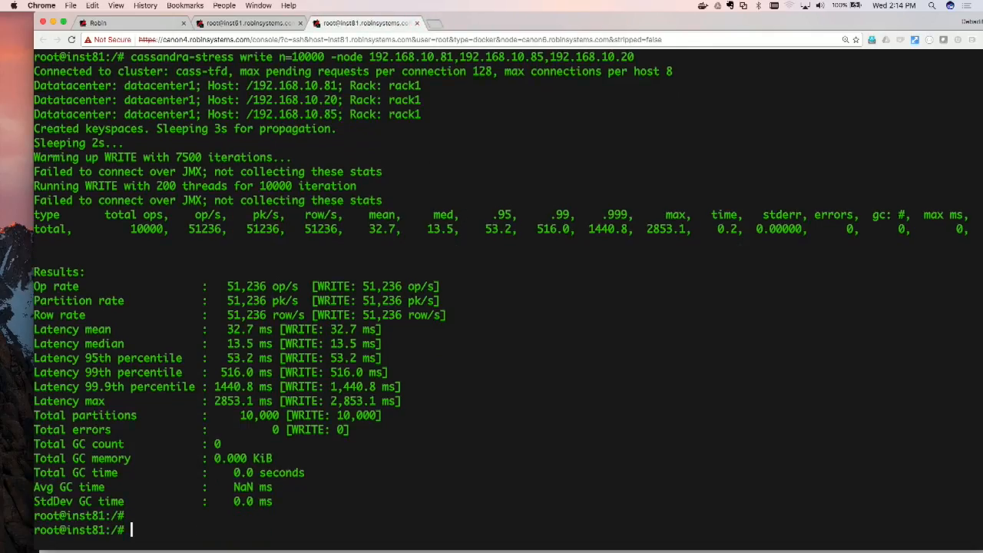
pyautogui.press('Return')
pyautogui.press('Return')
pyautogui.write('cqlsh -k keyspace1 -e "select count(*) from standard1"')
pyautogui.press('Return')
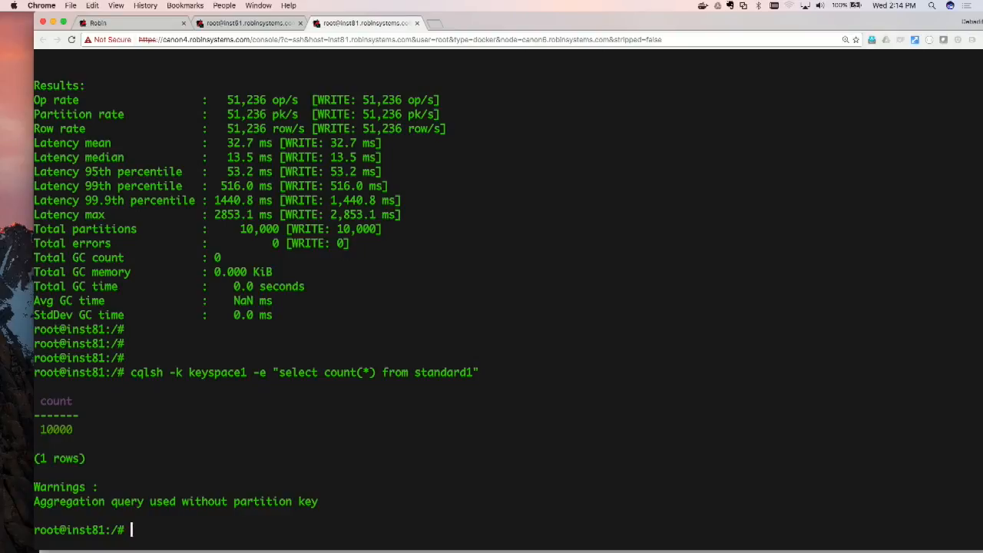
pyautogui.click(253, 24)
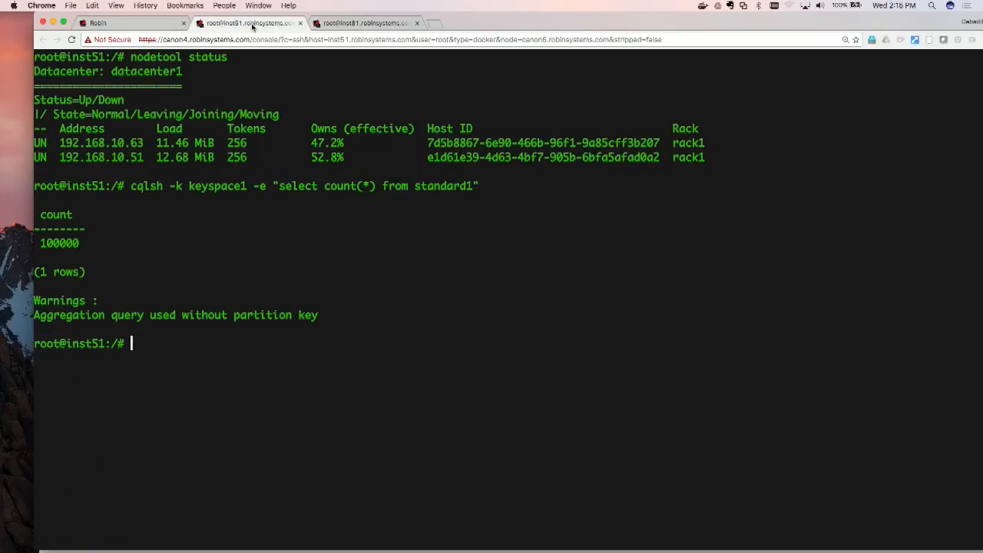